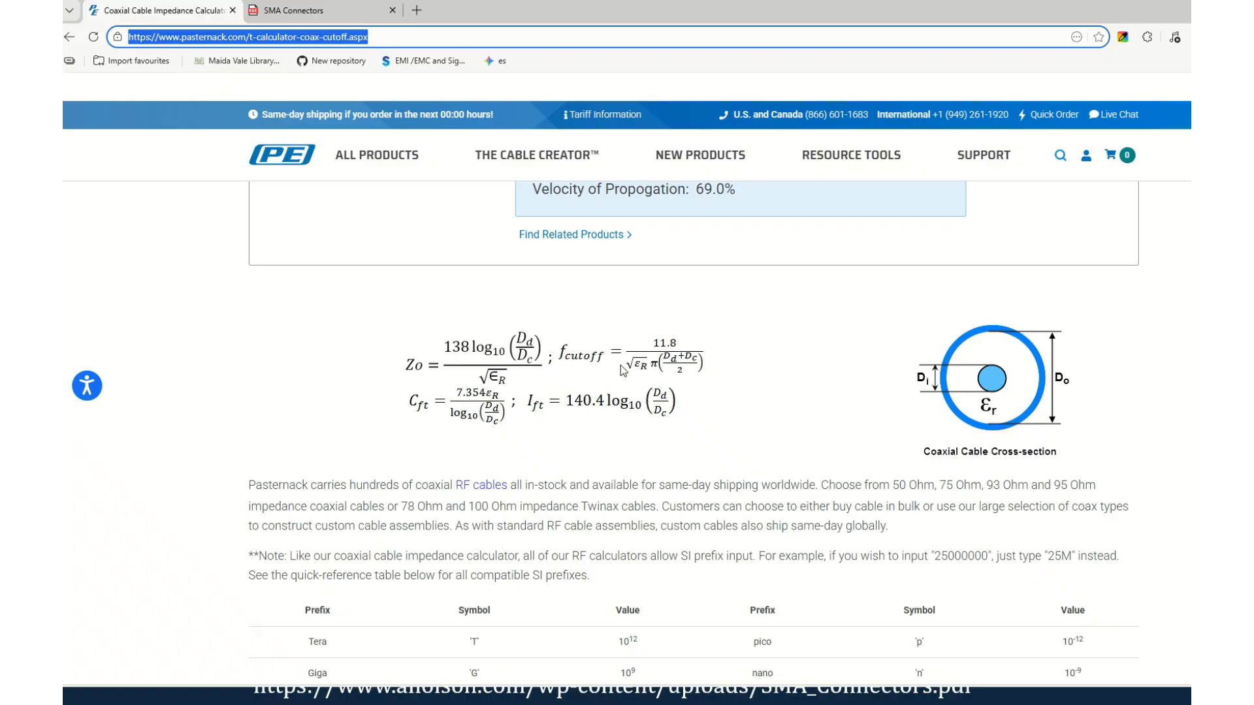
# Step: Check the SMA interface dimensions in the datasheet and calculate the coax impedance for 3 mm and 0.9 mm diameters with dielectric constant 2.1
pyautogui.scroll(1, 596, 374)
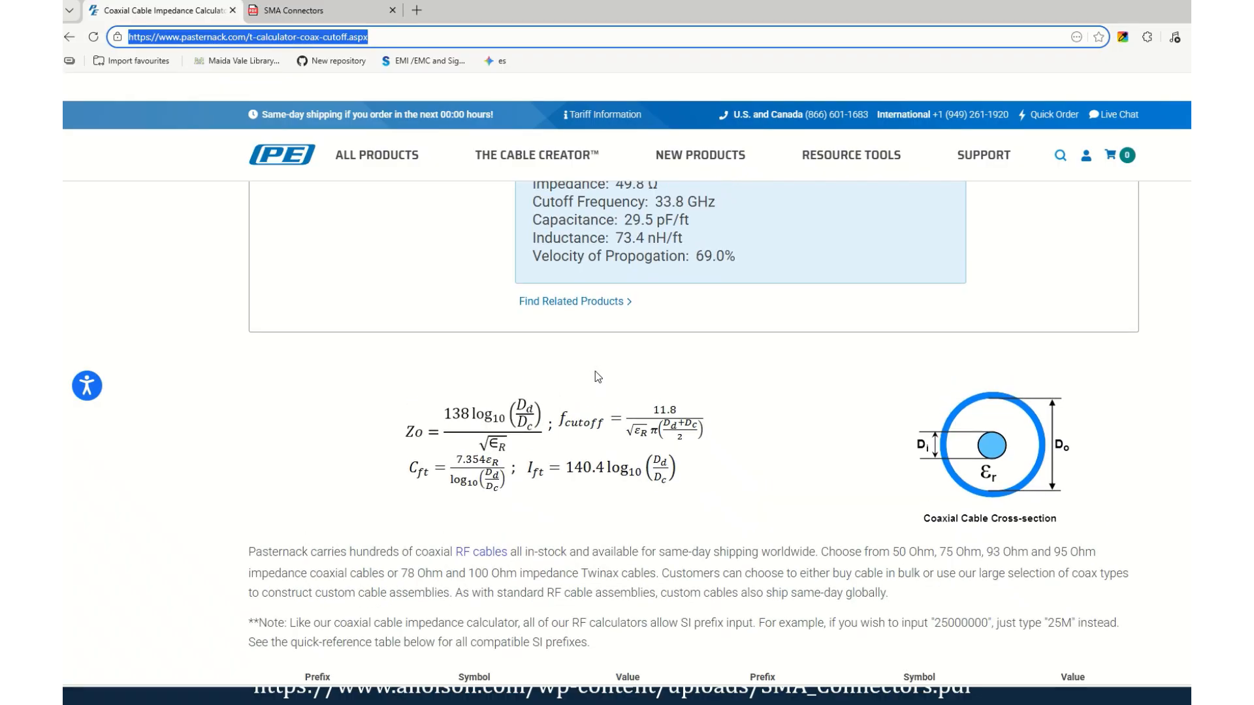
pyautogui.scroll(4, 621, 405)
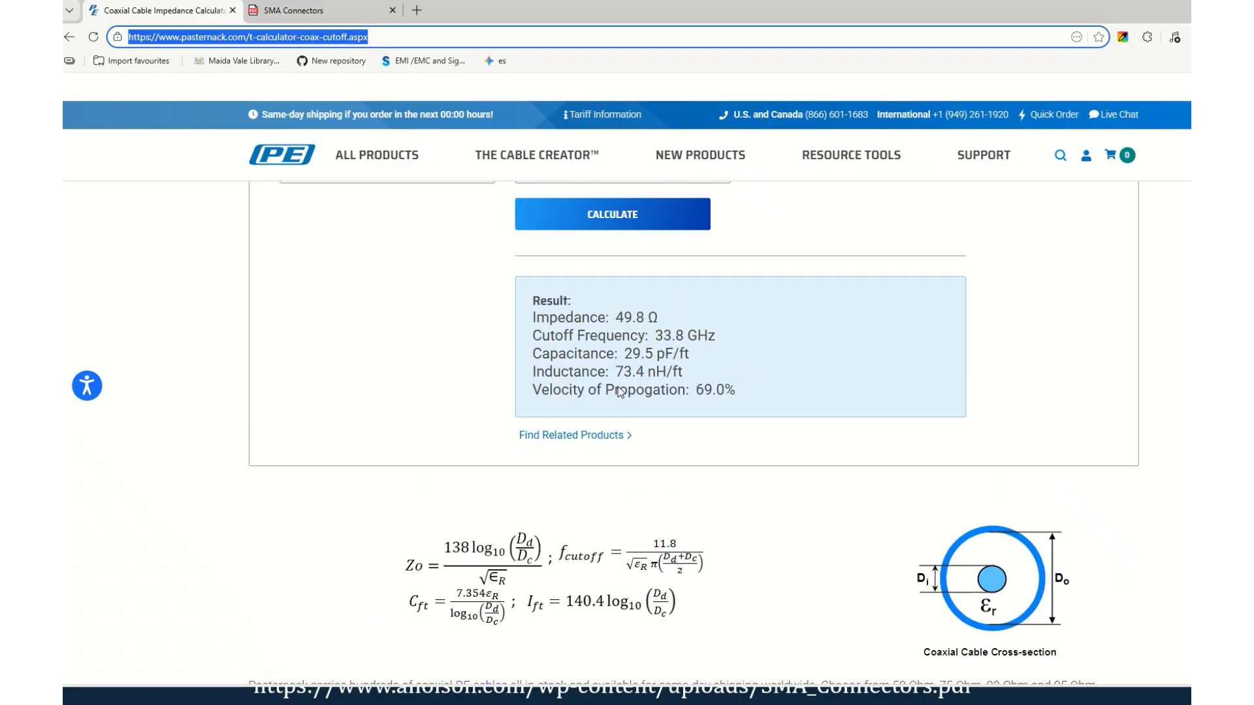
pyautogui.scroll(2, 999, 474)
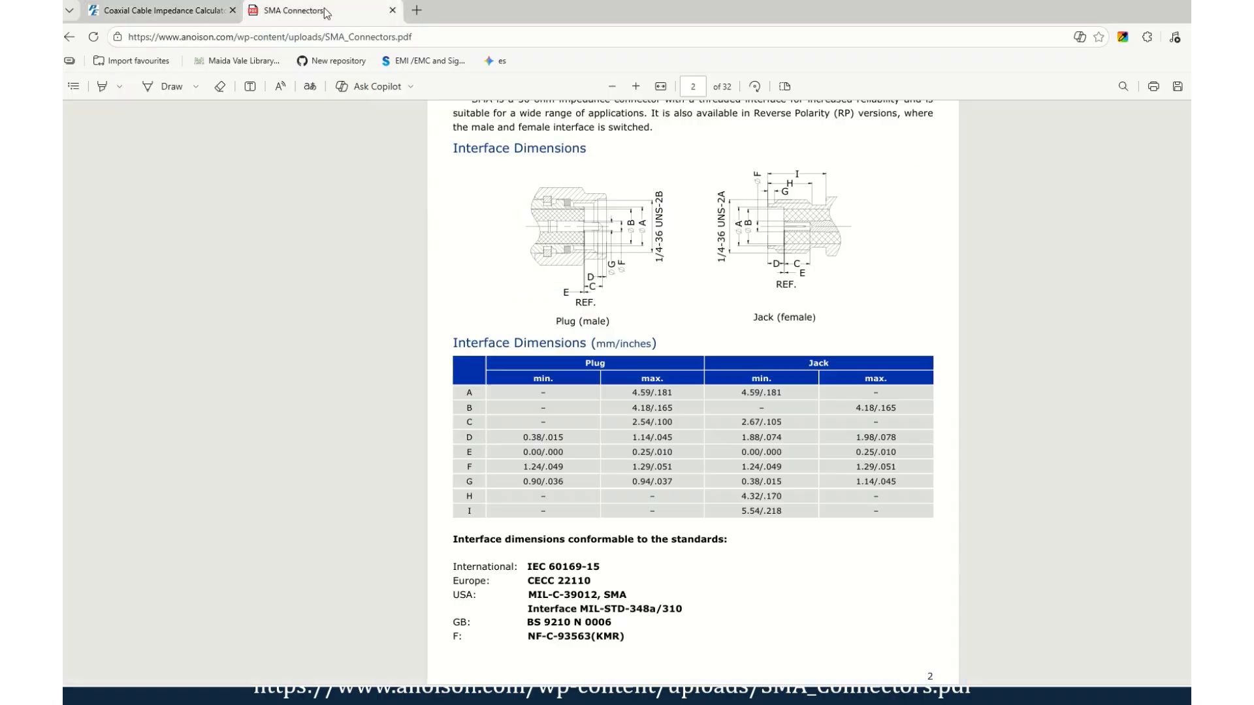
pyautogui.click(326, 11)
pyautogui.click(185, 16)
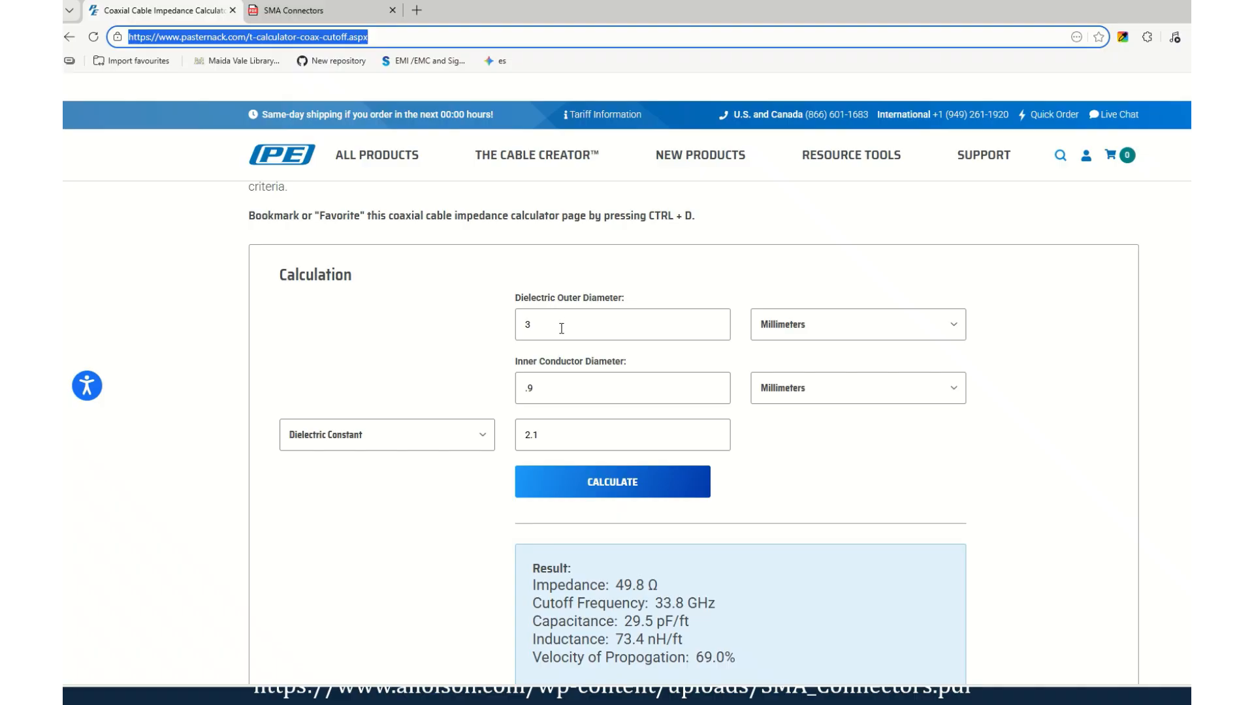
pyautogui.scroll(-1, 561, 329)
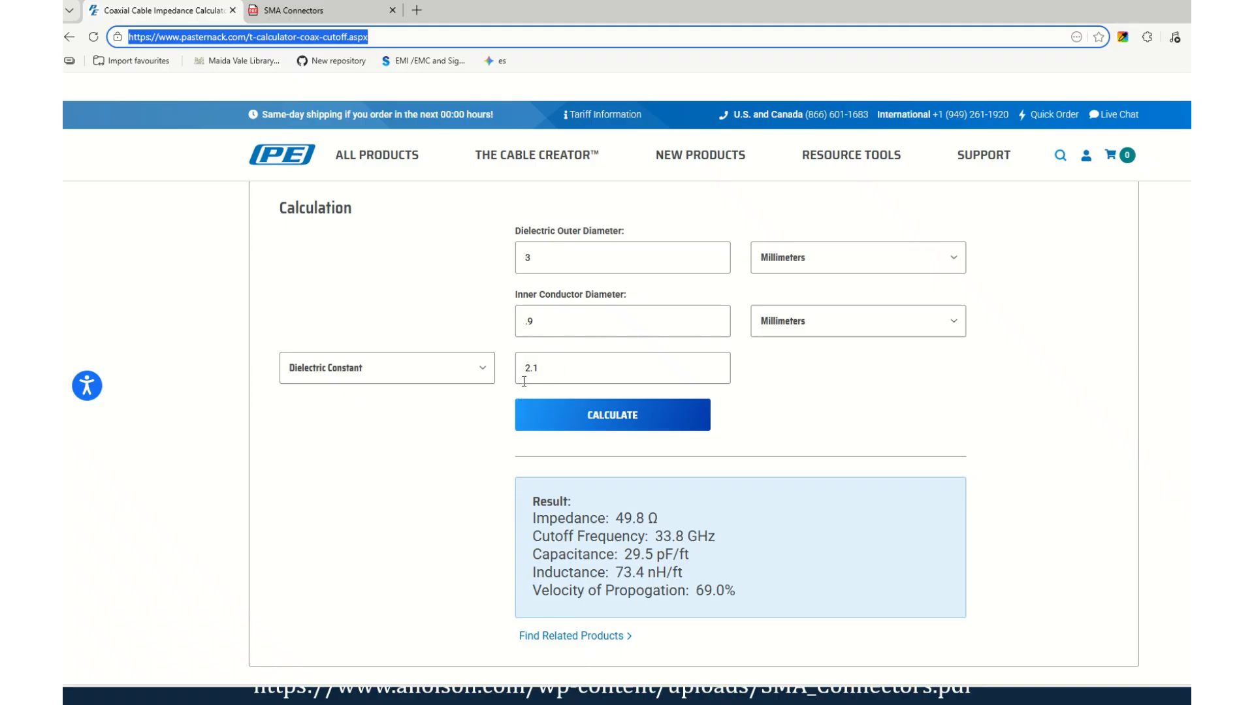
pyautogui.click(576, 411)
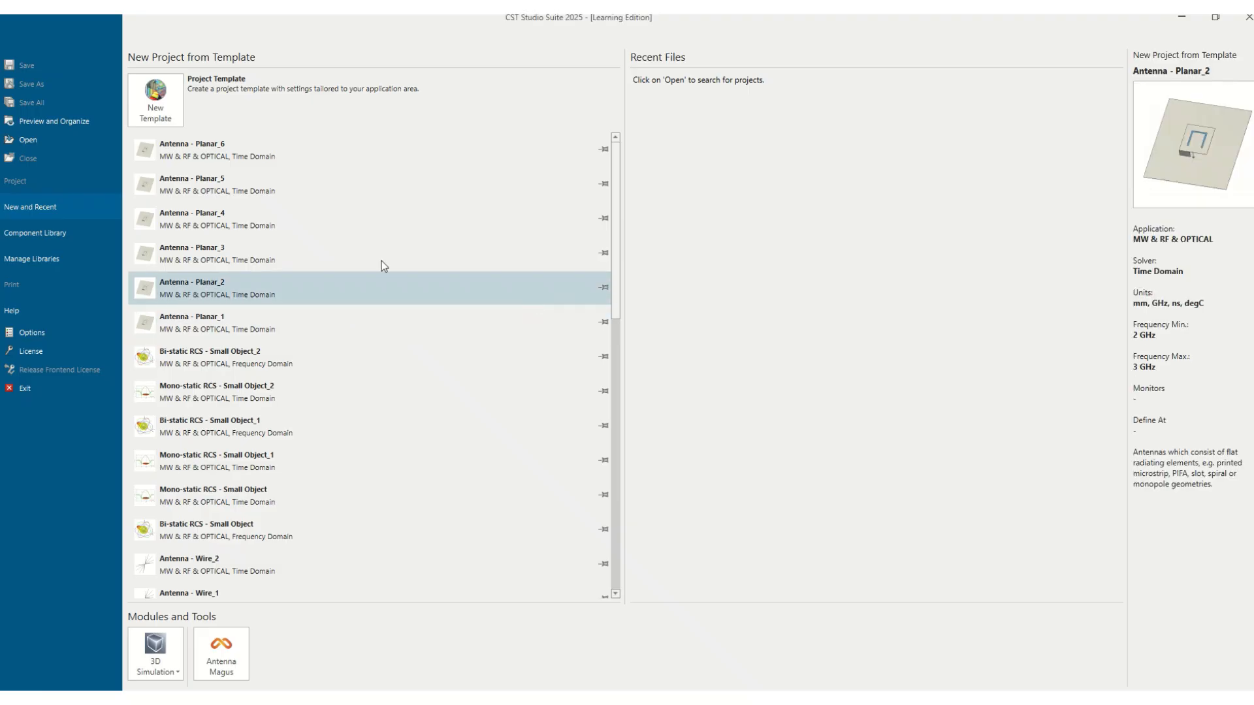
# Step: Switch to CST Studio Suite and set up a new Circuit & Components project template for Coaxial (TEM) Connectors with the Time Domain solver
pyautogui.click(163, 99)
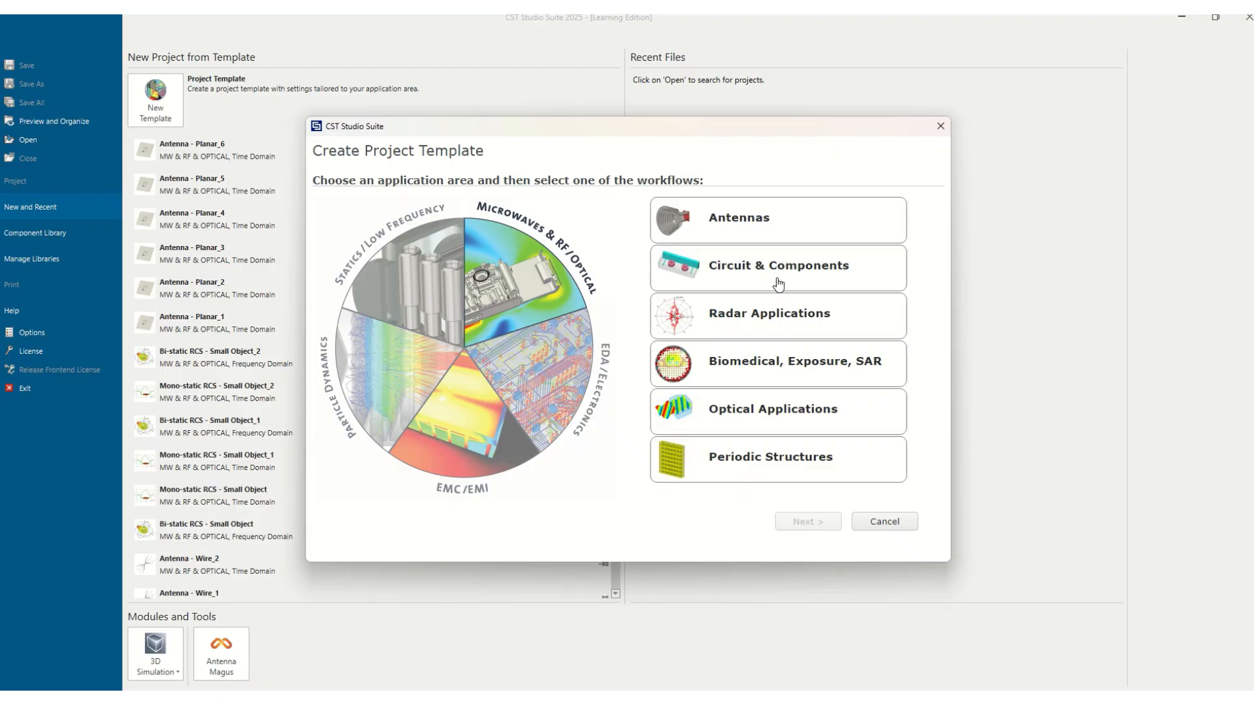
pyautogui.click(730, 282)
pyautogui.click(805, 527)
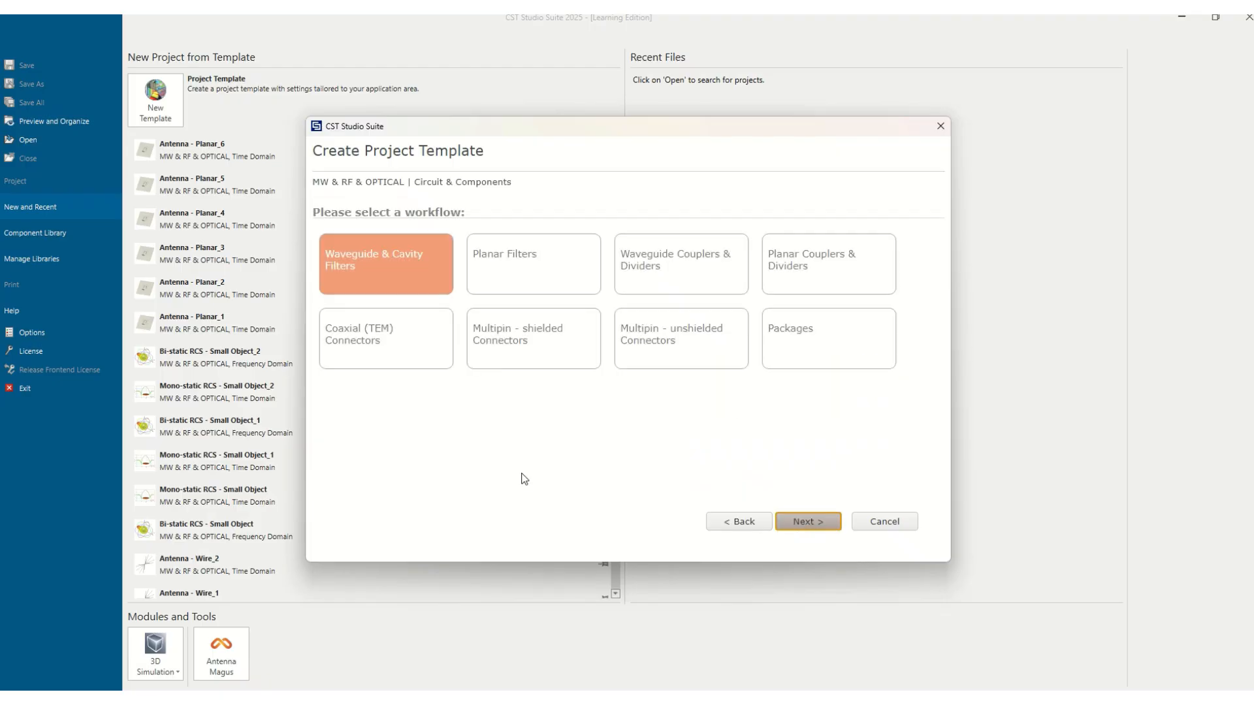
pyautogui.click(336, 322)
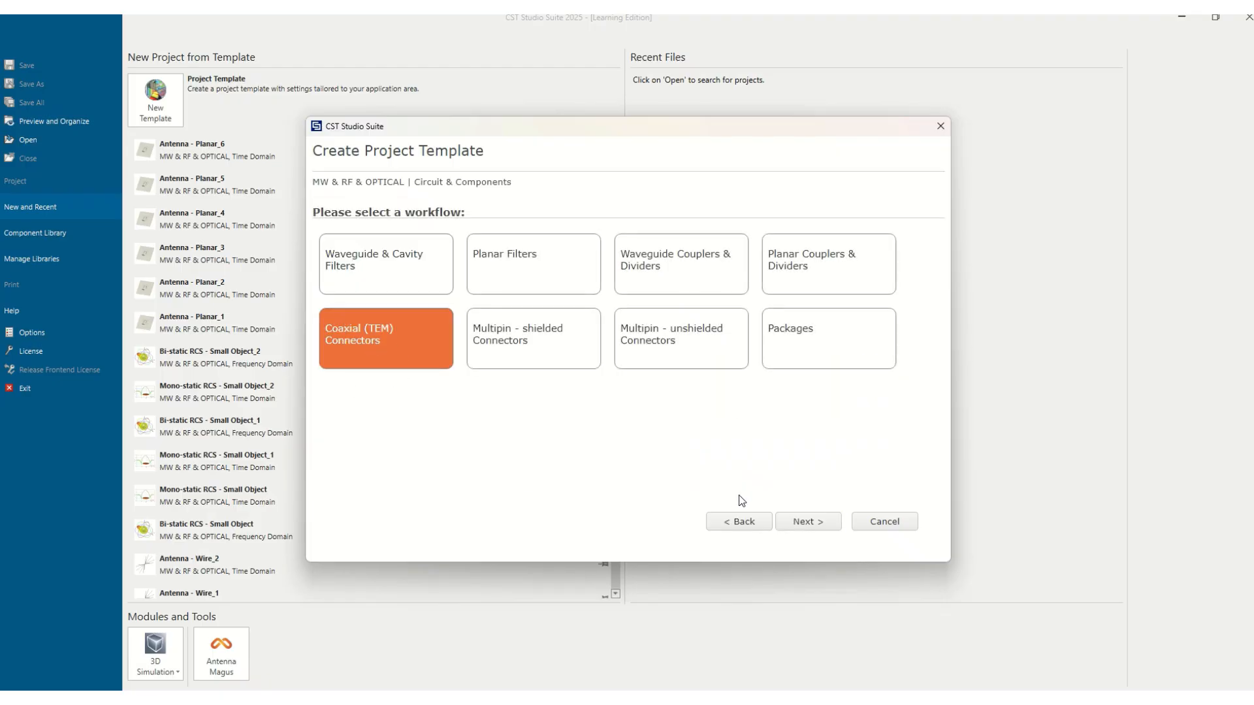
pyautogui.click(818, 526)
pyautogui.click(807, 526)
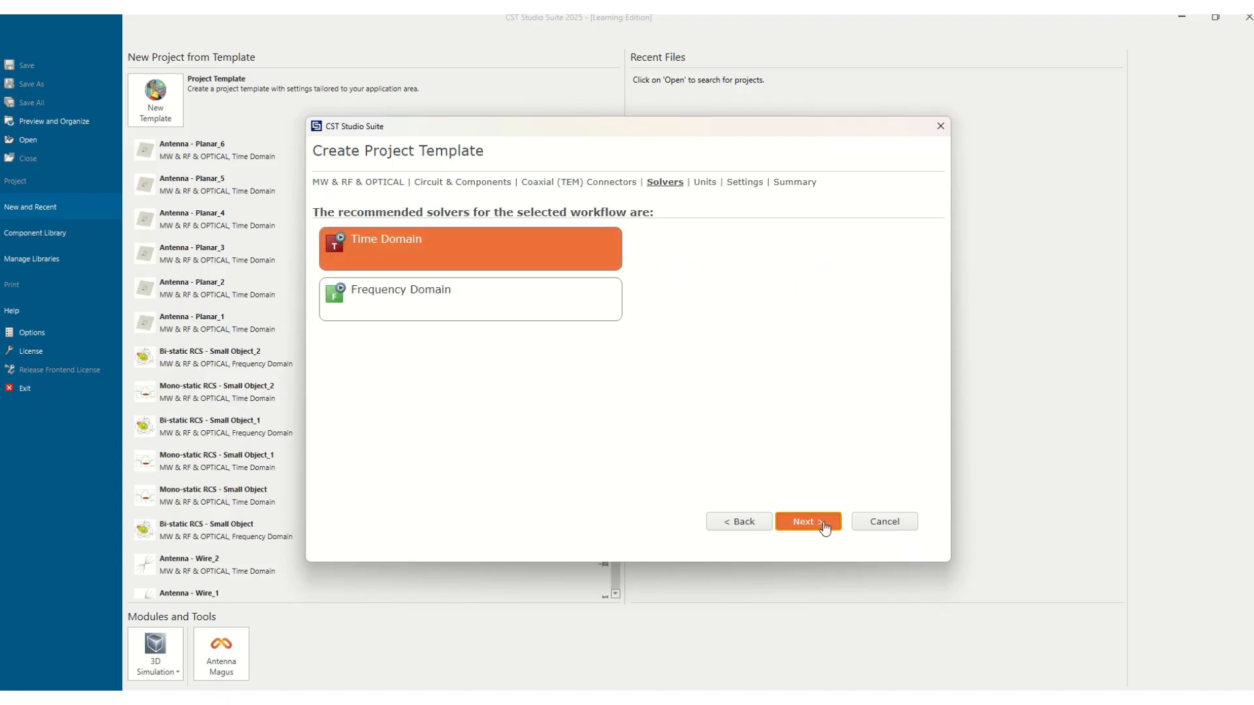
pyautogui.click(808, 525)
# Step: Set the template's frequency range to a minimum of 1 GHz and a maximum of 4.8 GHz
pyautogui.click(471, 241)
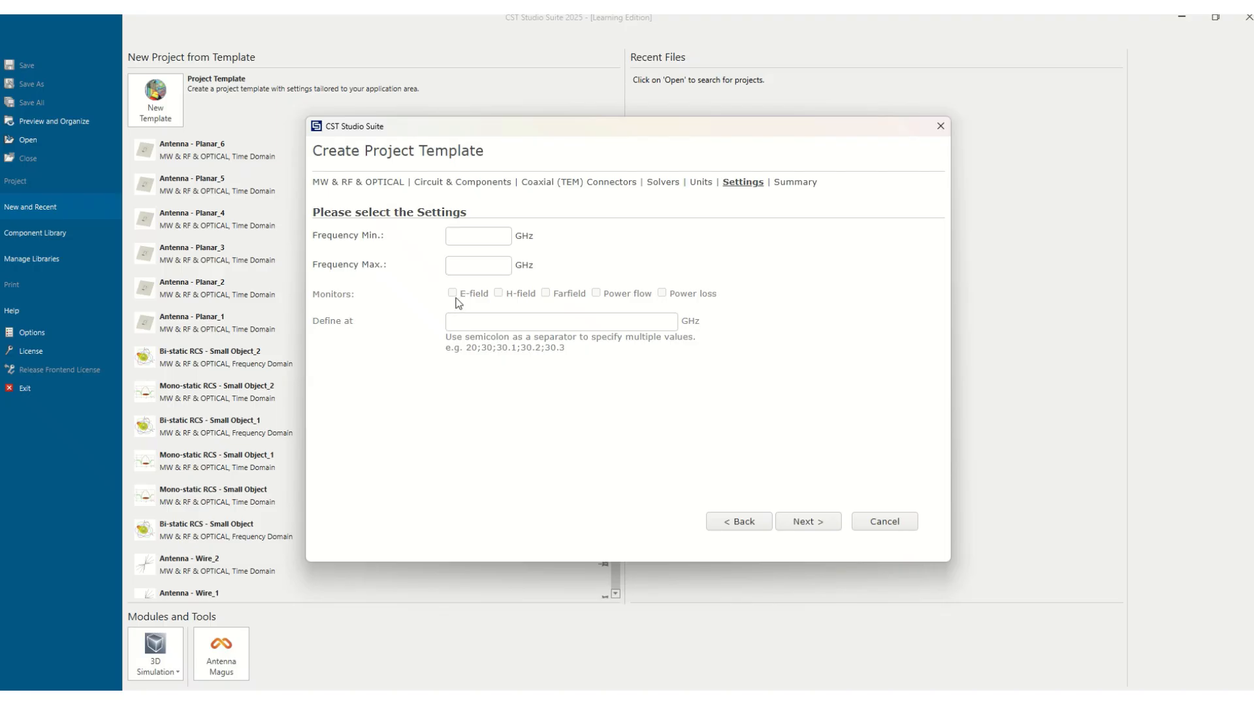
pyautogui.write('1')
pyautogui.click(485, 269)
pyautogui.write('4.8')
pyautogui.click(806, 523)
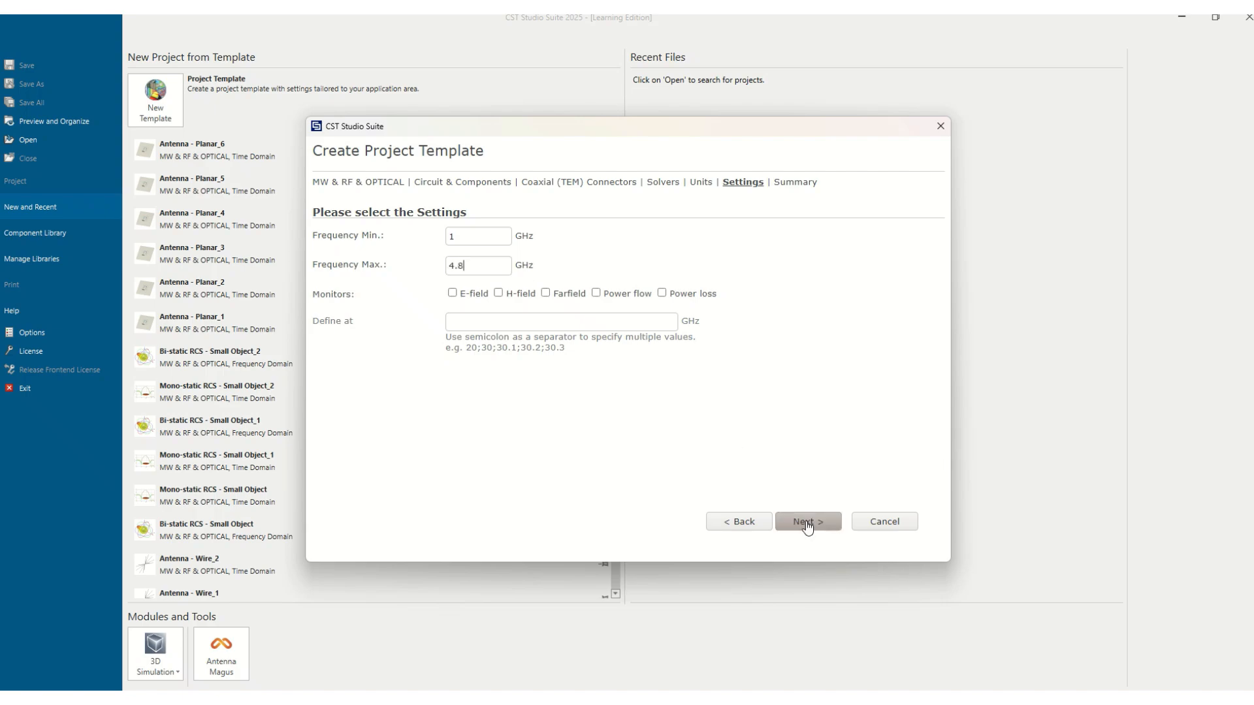
# Step: Add an E-field monitor at 2.4 GHz and finish the project template
pyautogui.click(452, 293)
pyautogui.moveTo(503, 323); pyautogui.dragTo(440, 314)
pyautogui.write('2.4')
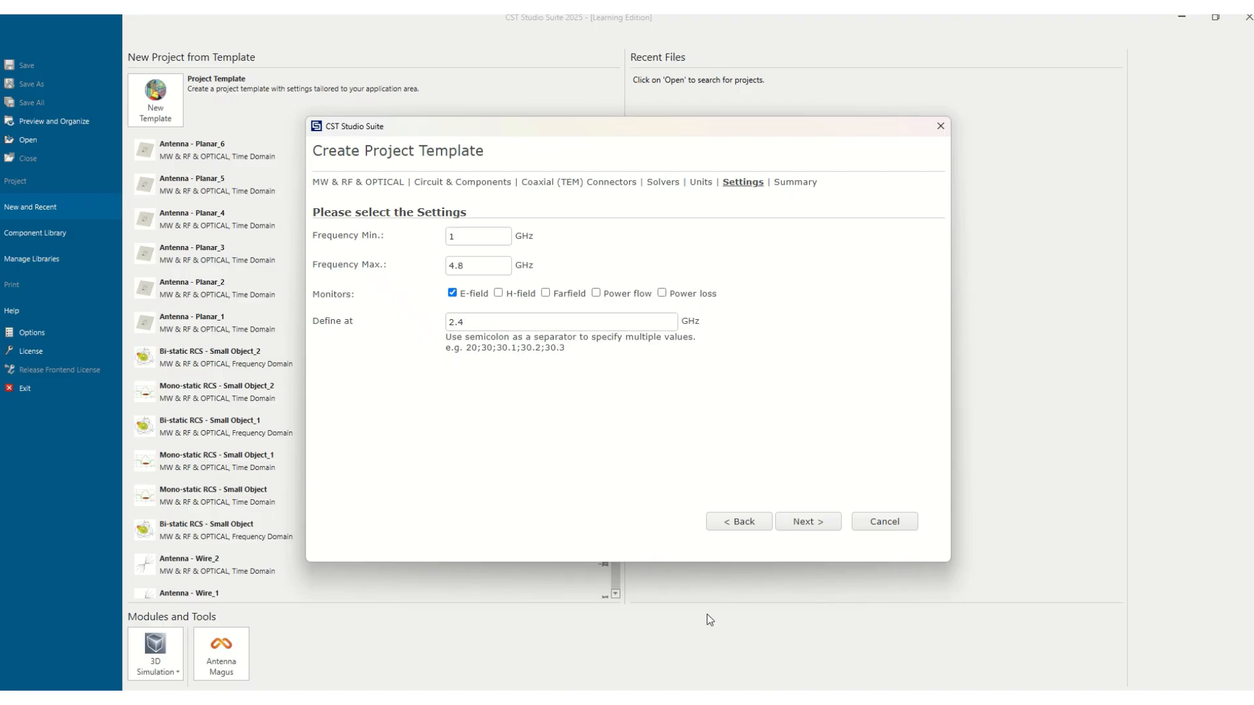
pyautogui.click(810, 529)
pyautogui.click(810, 527)
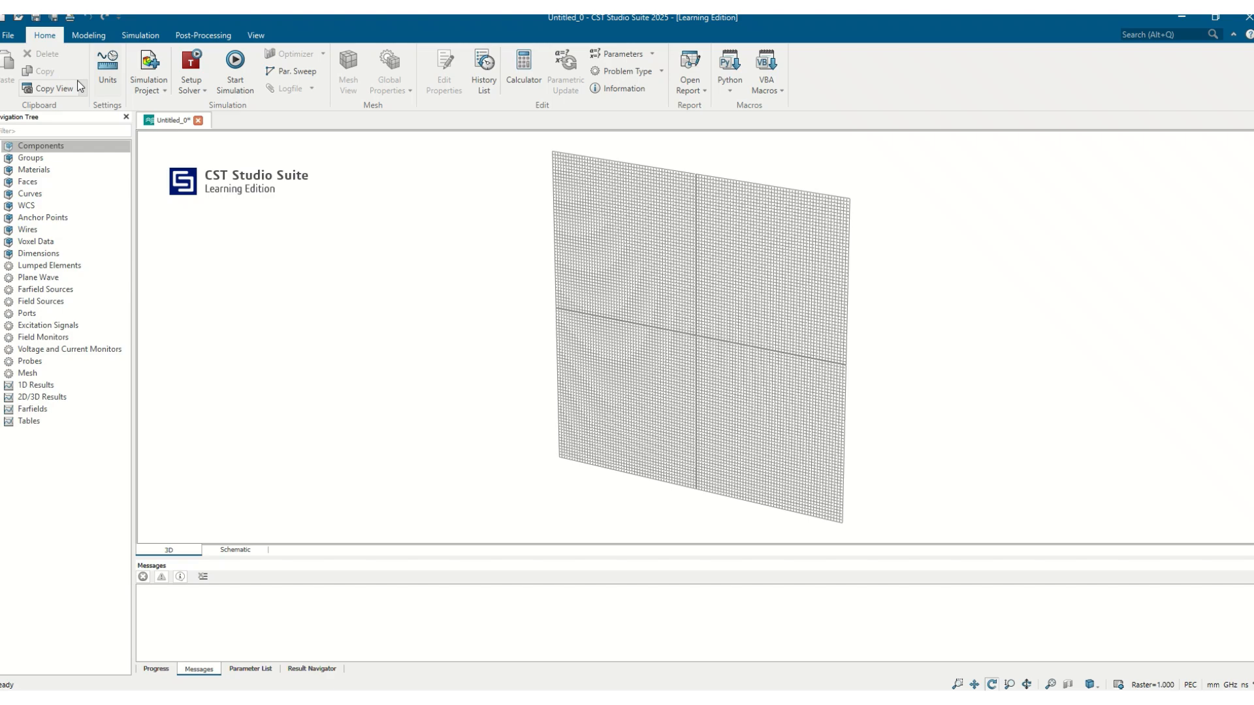
# Step: Define a Z-oriented PEC cylinder named inner with outer radius r1, Zmin hmin and Zmax hmaz
pyautogui.click(89, 35)
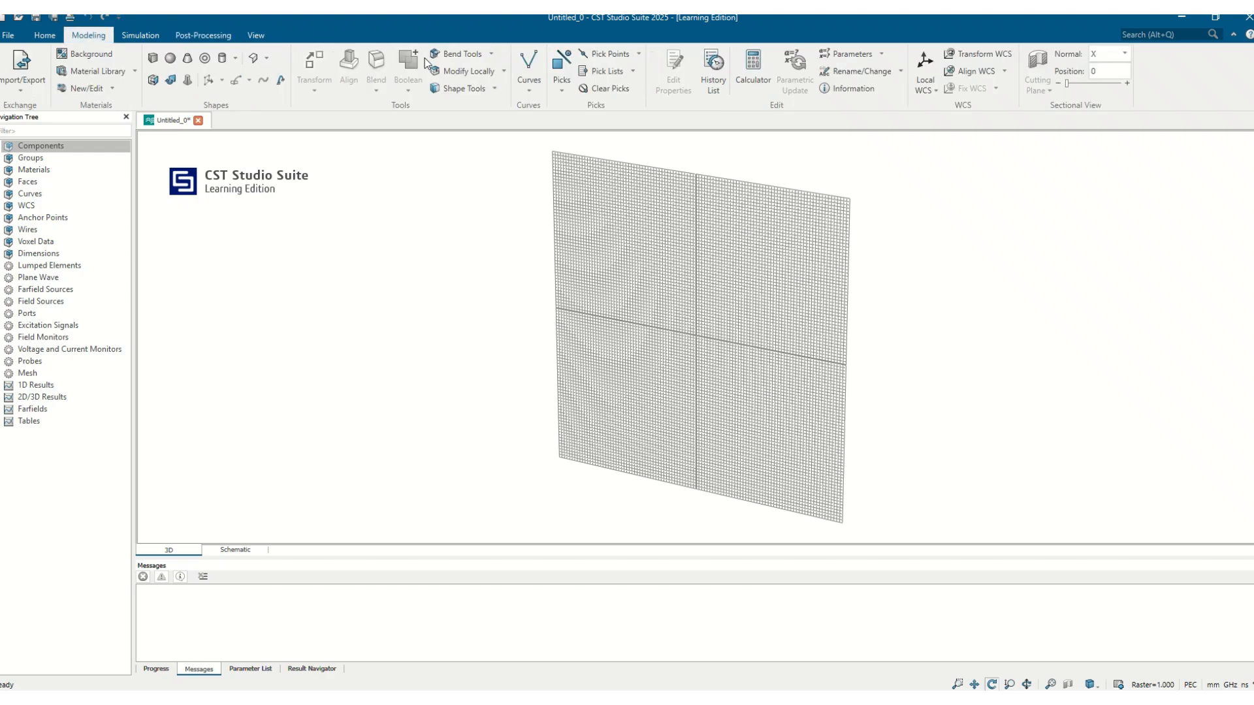
pyautogui.click(237, 60)
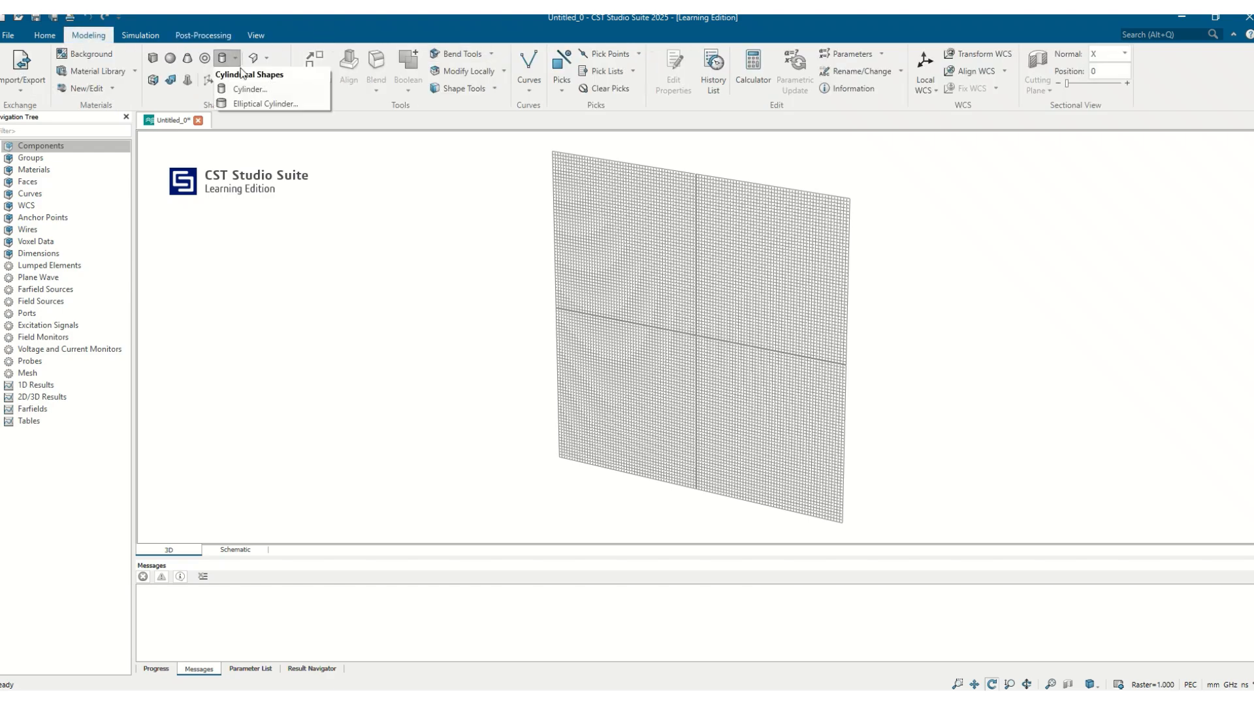
pyautogui.click(245, 89)
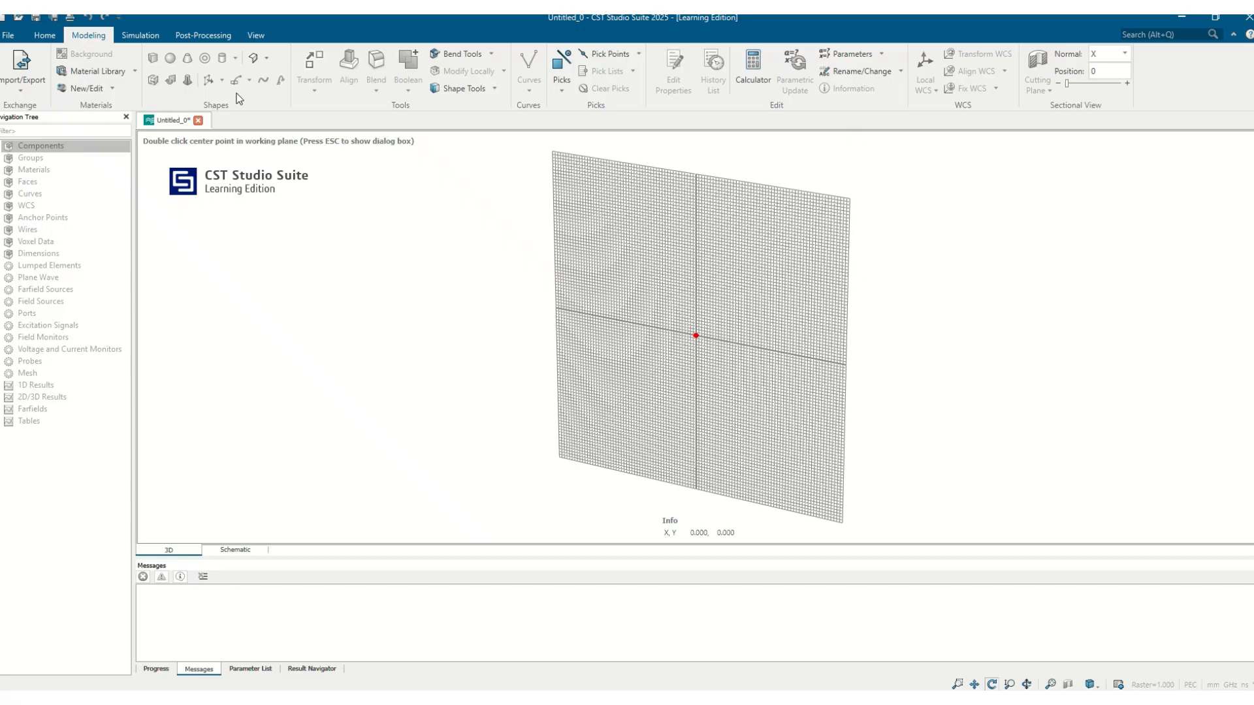
pyautogui.press('Escape')
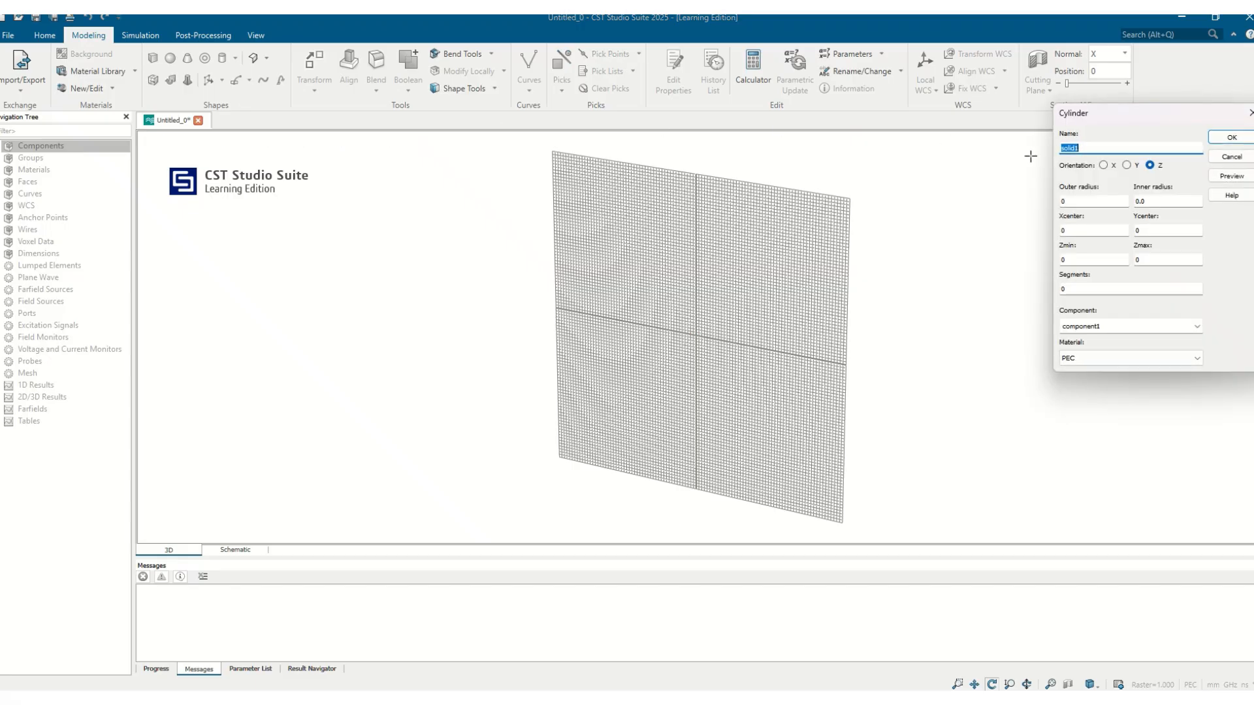
pyautogui.press('BackSpace')
pyautogui.click(1092, 203)
pyautogui.press('BackSpace')
pyautogui.write('r1')
pyautogui.click(1089, 260)
pyautogui.press('Tab')
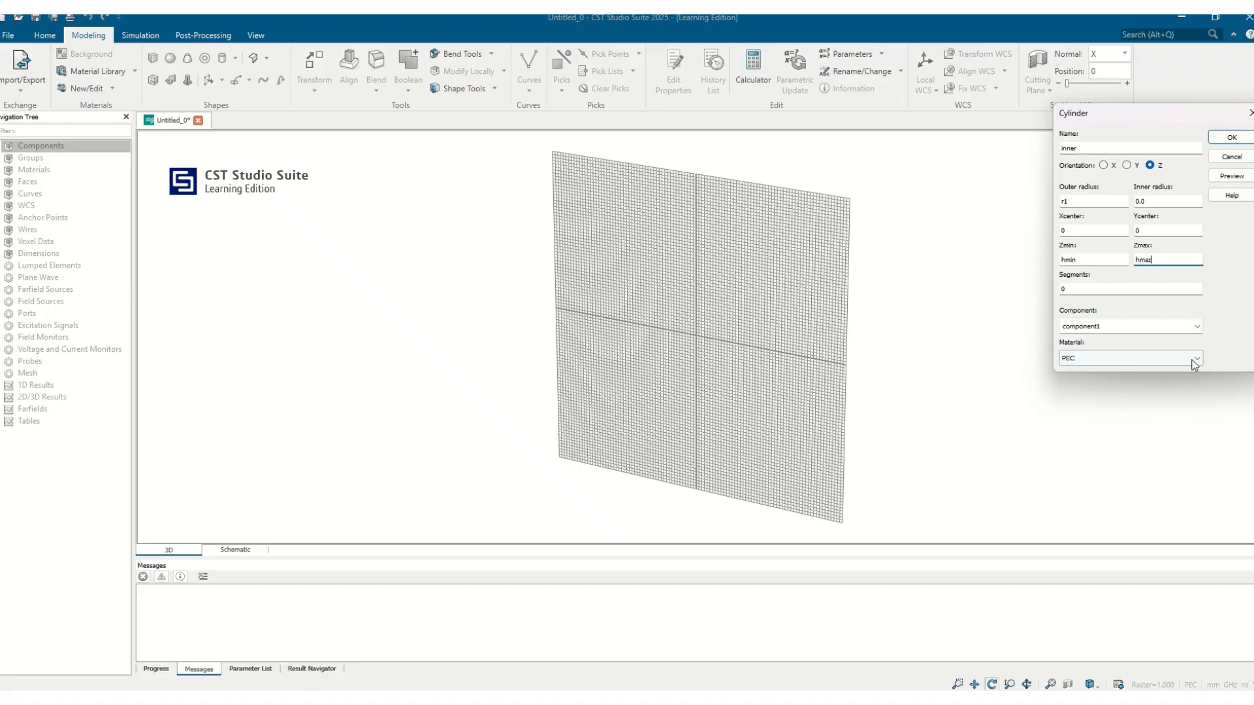
# Step: Submit the inner cylinder, defining parameter r1 as .45 and hmin as -6, and cancel the definition of the misspelled Zmax parameter
pyautogui.click(1233, 138)
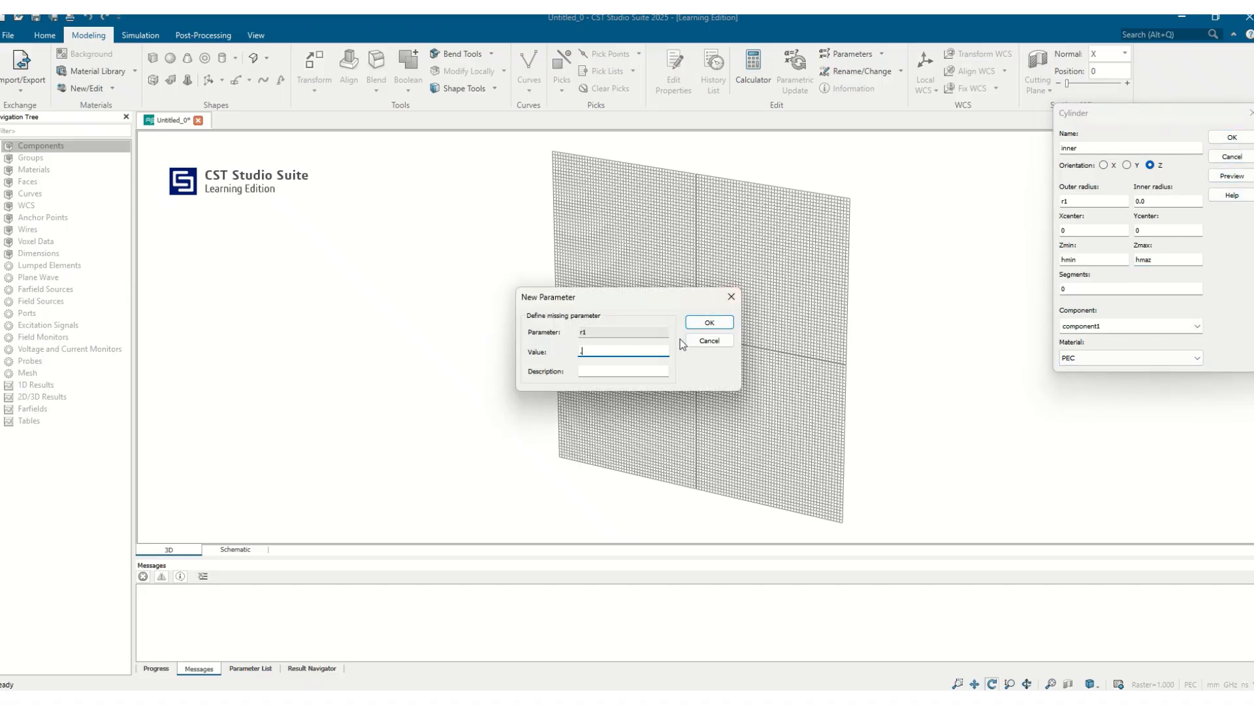
pyautogui.write('.45')
pyautogui.click(707, 322)
pyautogui.write('-6')
pyautogui.click(716, 324)
pyautogui.click(730, 298)
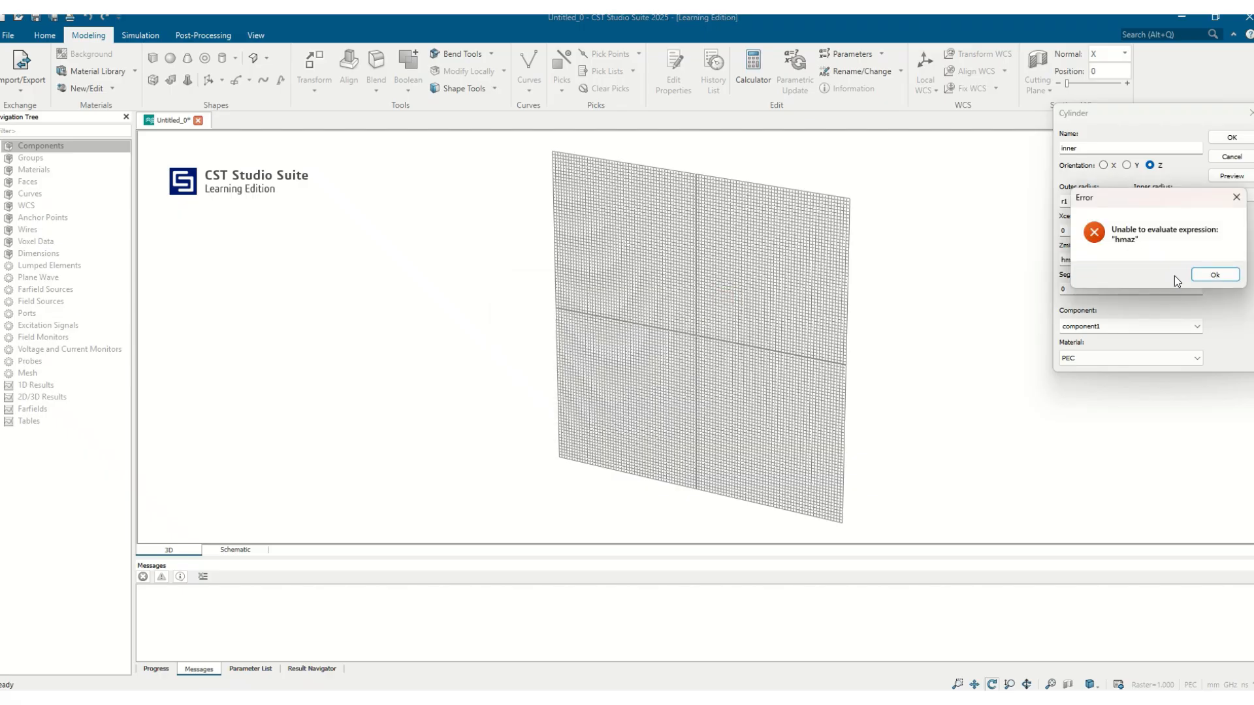
# Step: Correct the inner cylinder's Zmax expression to hmax and define that parameter to create the cylinder
pyautogui.click(1225, 276)
pyautogui.click(1160, 260)
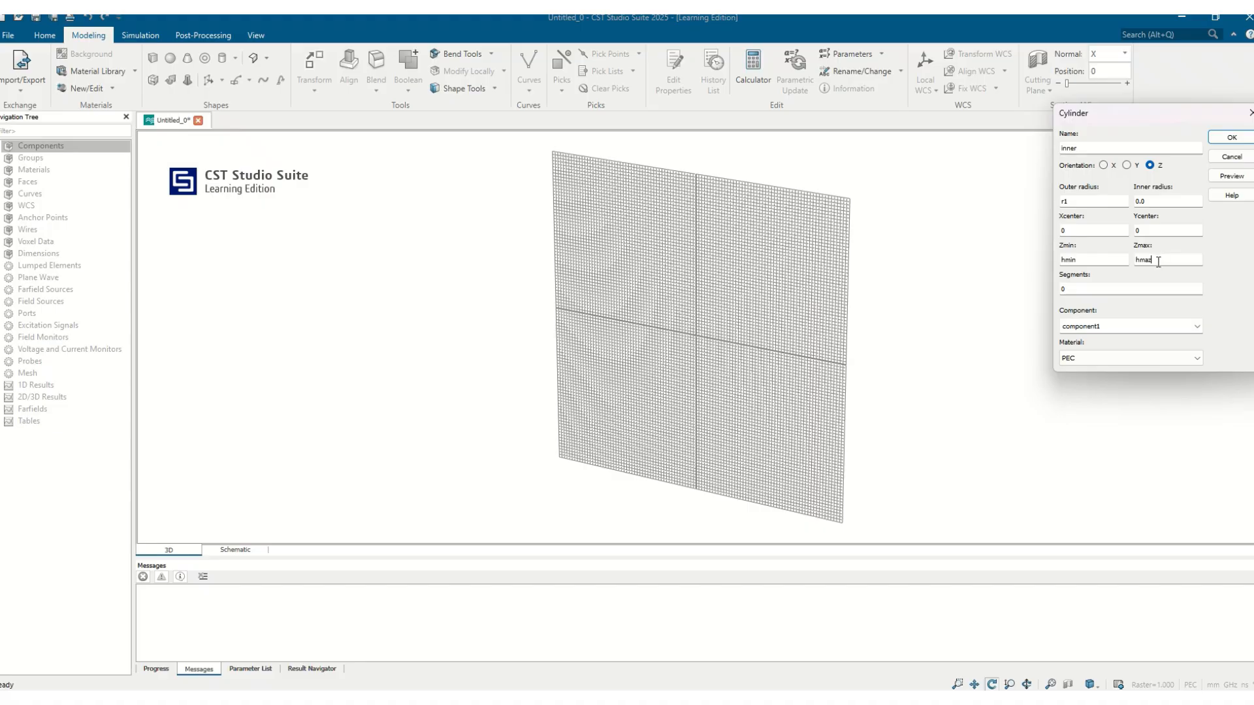
pyautogui.press('BackSpace')
pyautogui.write('x')
pyautogui.click(1230, 137)
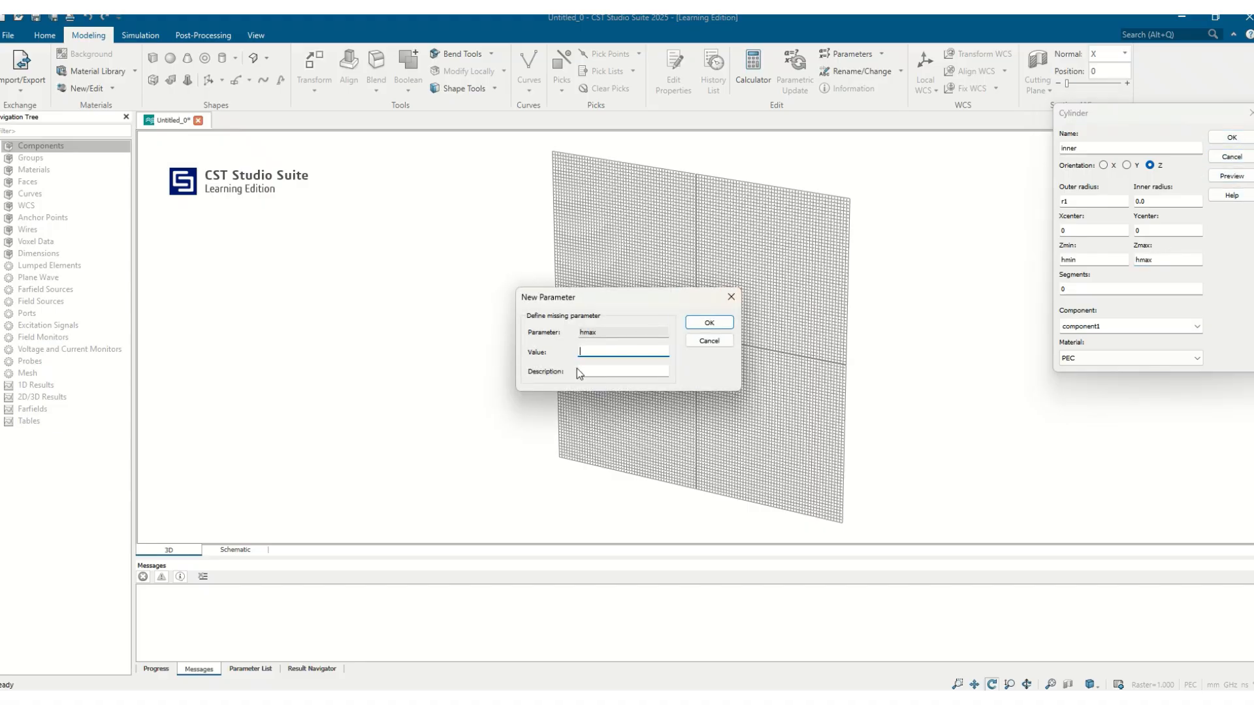
pyautogui.click(709, 323)
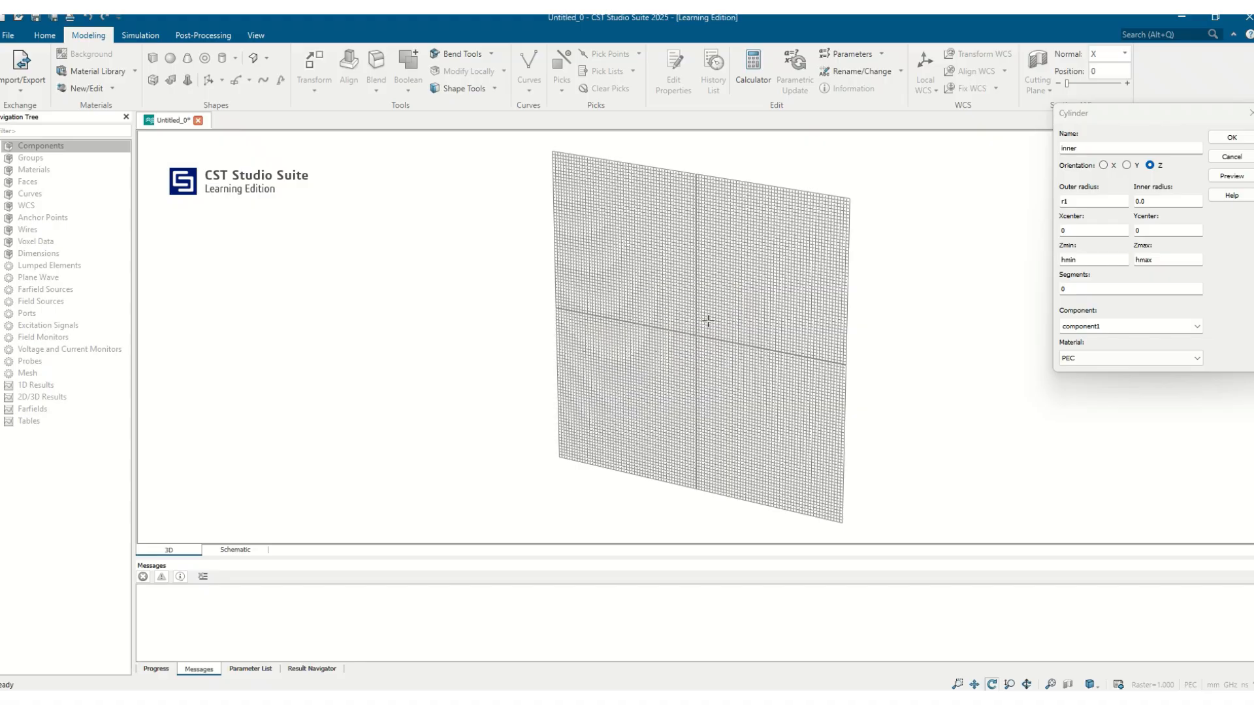
# Step: Start a second cylinder named ptfe with inner radius r1 and outer radius r2
pyautogui.moveTo(806, 271); pyautogui.dragTo(905, 204)
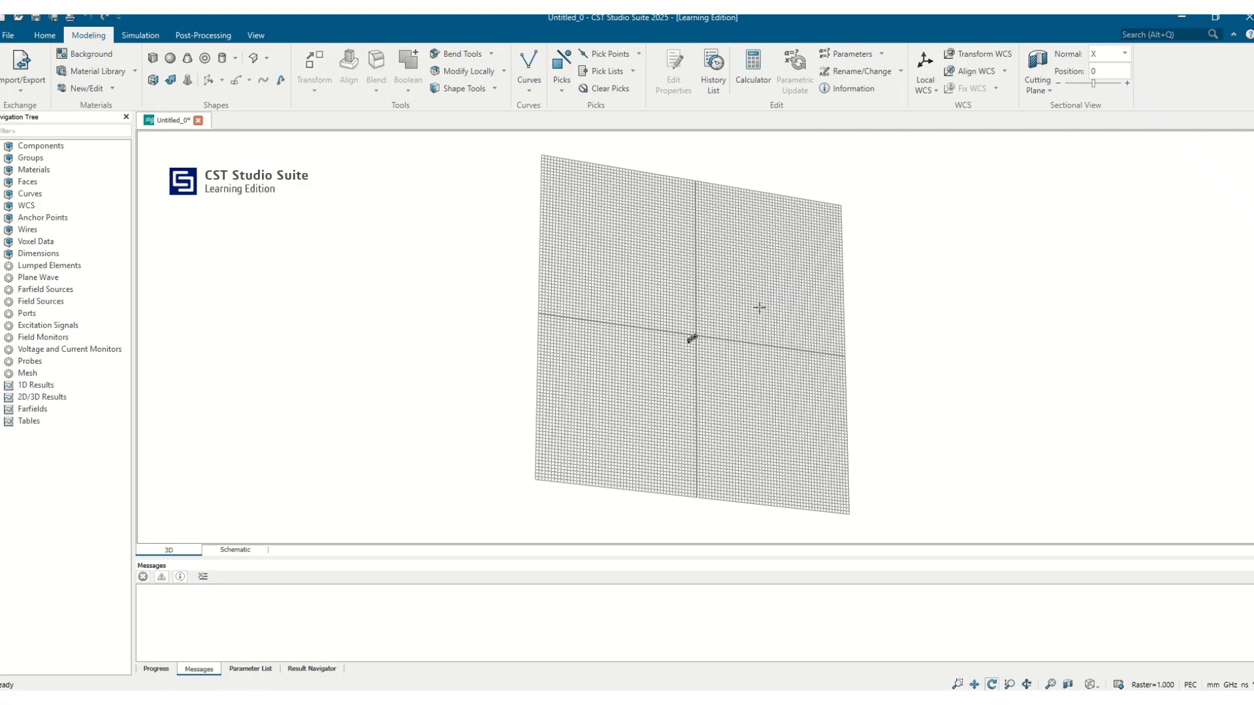
pyautogui.scroll(5, 718, 338)
pyautogui.moveTo(691, 350); pyautogui.dragTo(609, 407)
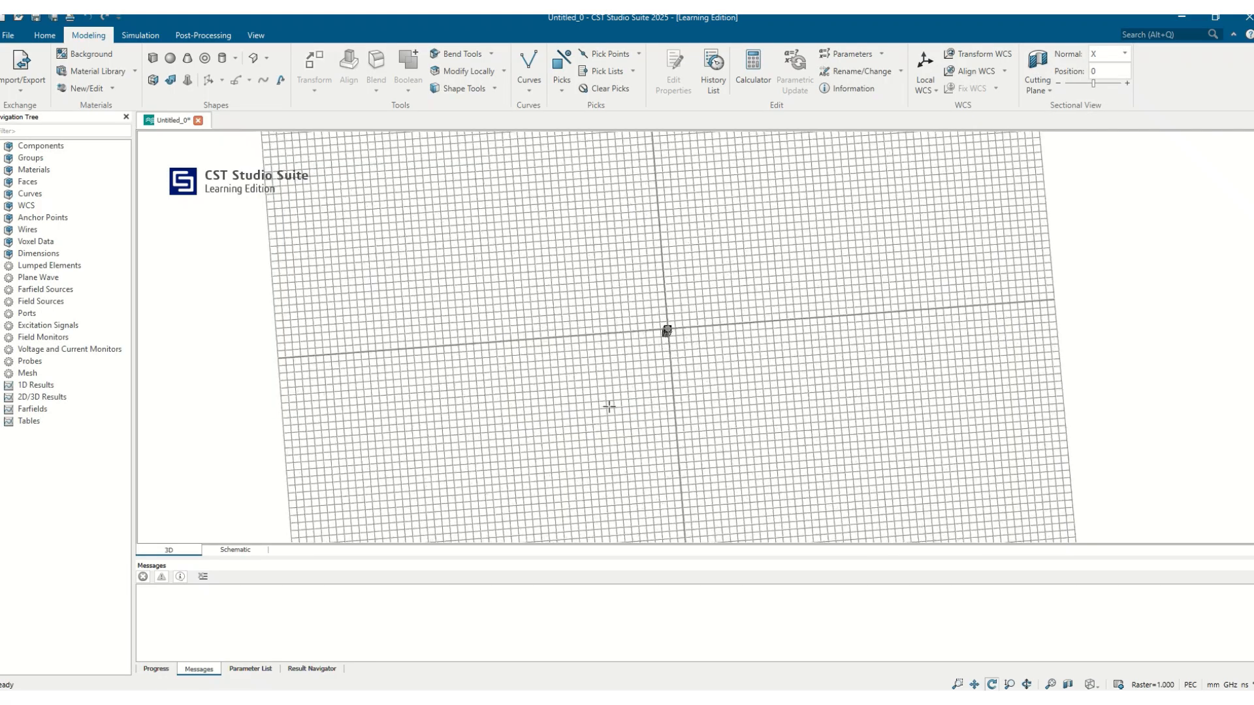
pyautogui.click(222, 59)
pyautogui.press('Escape')
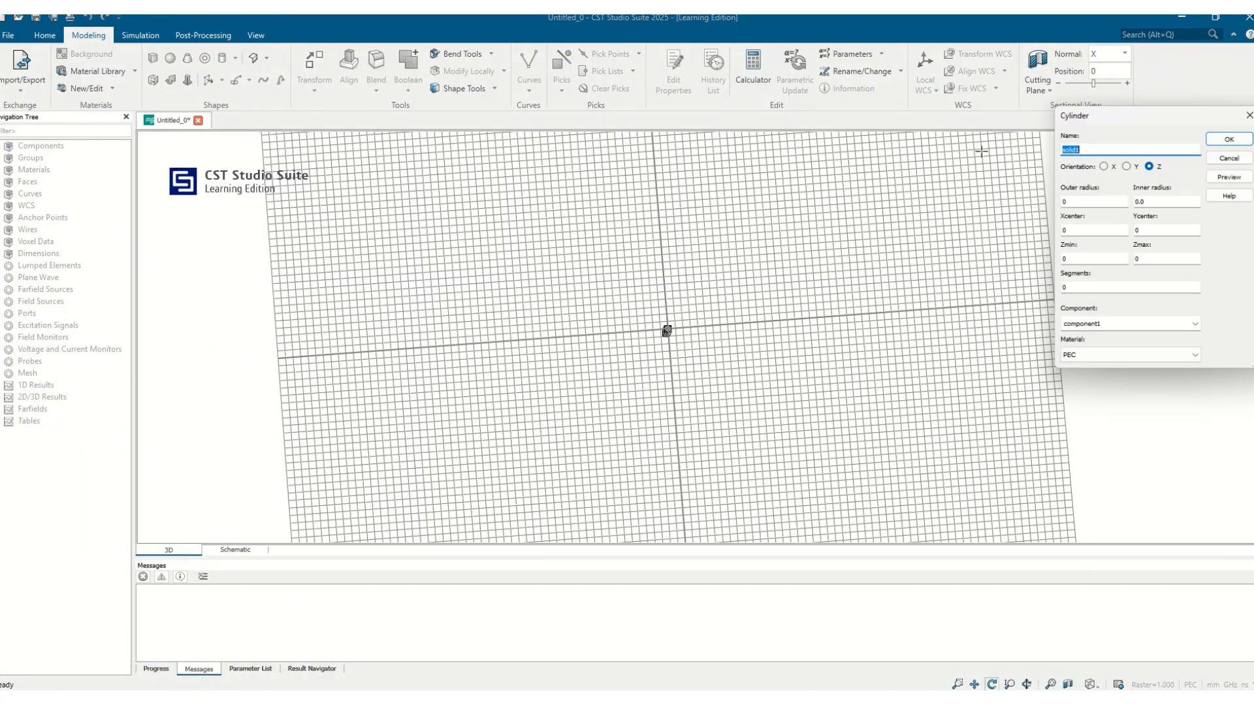
pyautogui.write('ptfe')
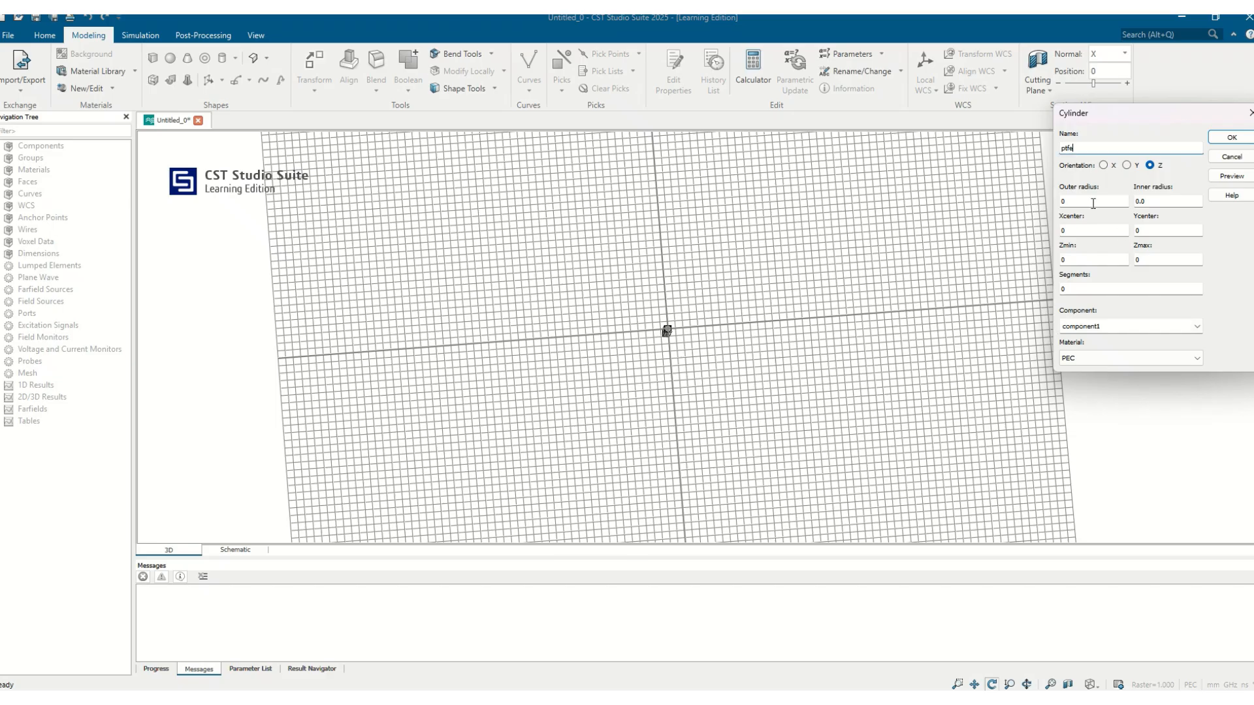
pyautogui.moveTo(1161, 203); pyautogui.dragTo(998, 208)
pyautogui.scroll(10, 667, 331)
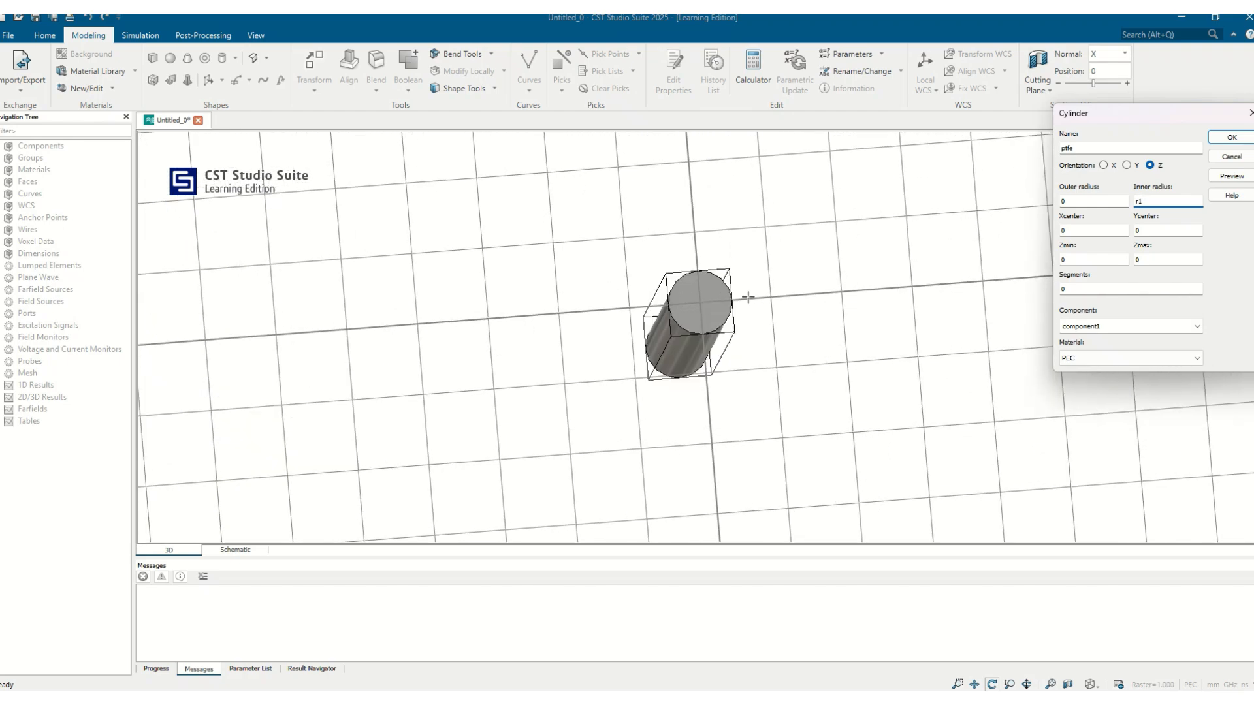
pyautogui.click(1083, 205)
pyautogui.write('r1')
pyautogui.press('BackSpace')
pyautogui.write('2')
# Step: Set the ptfe cylinder's Z extent from hmin to hmax
pyautogui.doubleClick(1078, 260)
pyautogui.write('hmin')
pyautogui.press('Tab')
pyautogui.write('hm')
# Step: Load PTFE (lossy) from the material library as the ptfe cylinder's material
pyautogui.click(1108, 356)
pyautogui.click(1110, 369)
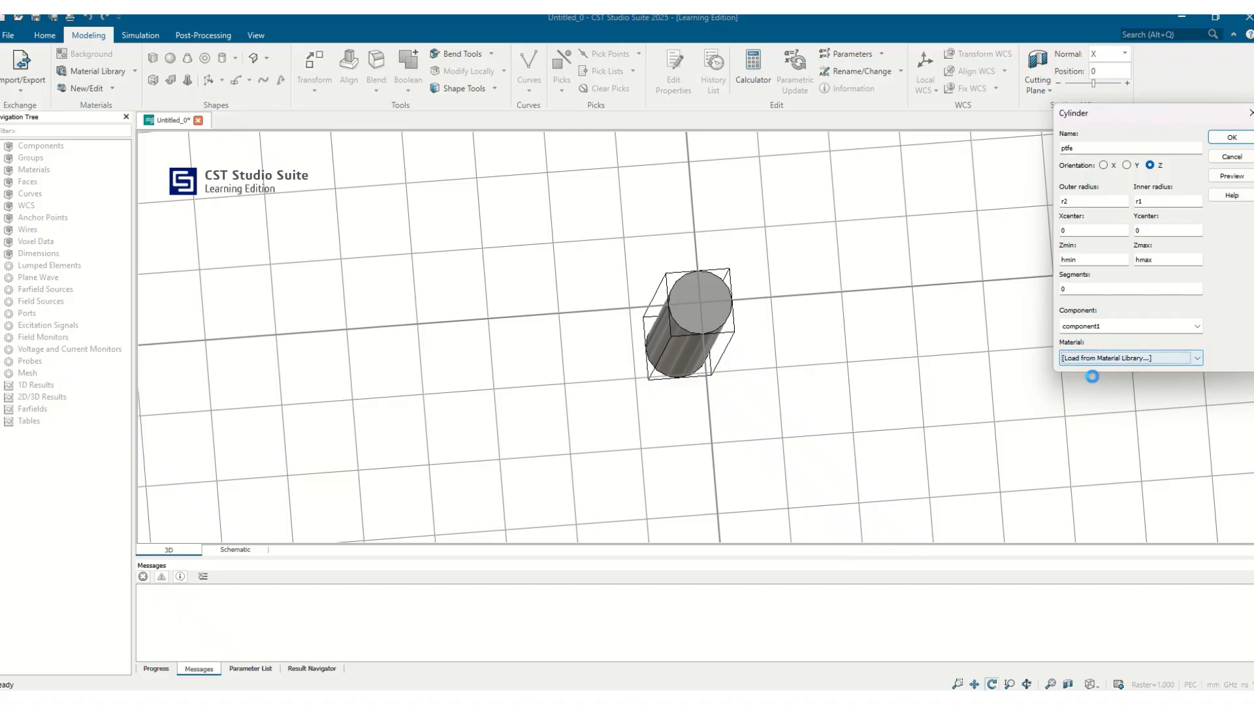
pyautogui.click(559, 188)
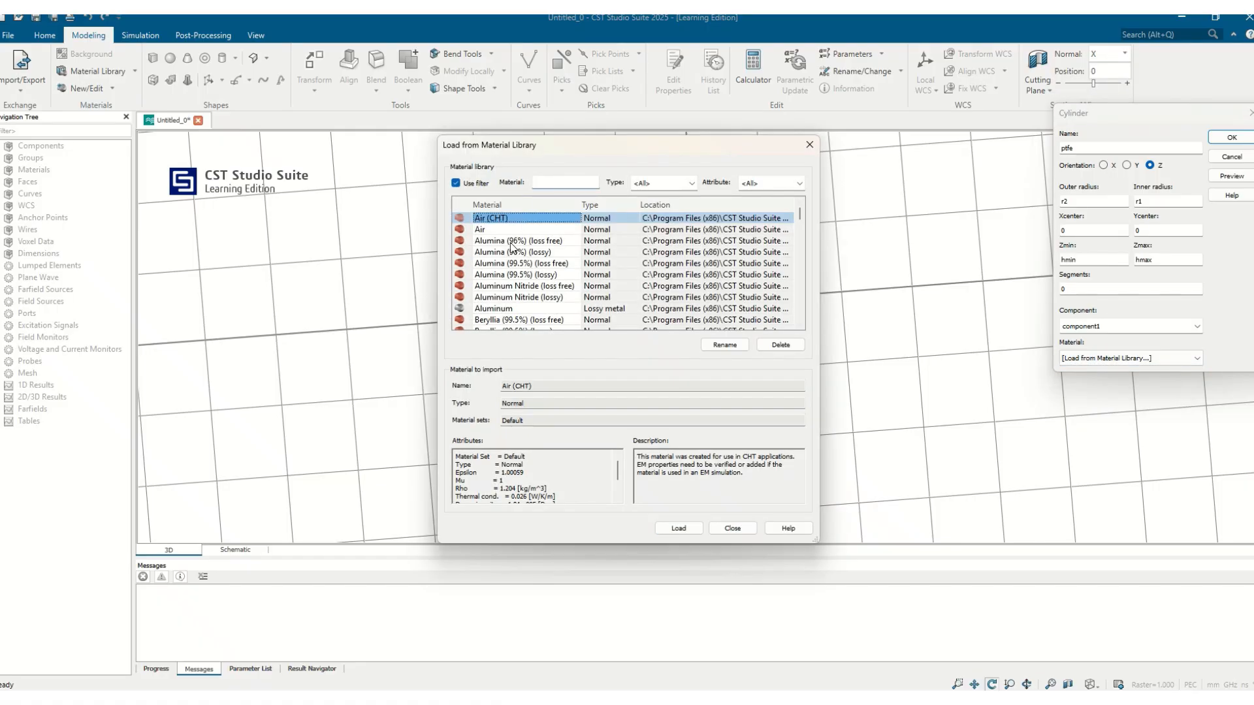
pyautogui.click(484, 275)
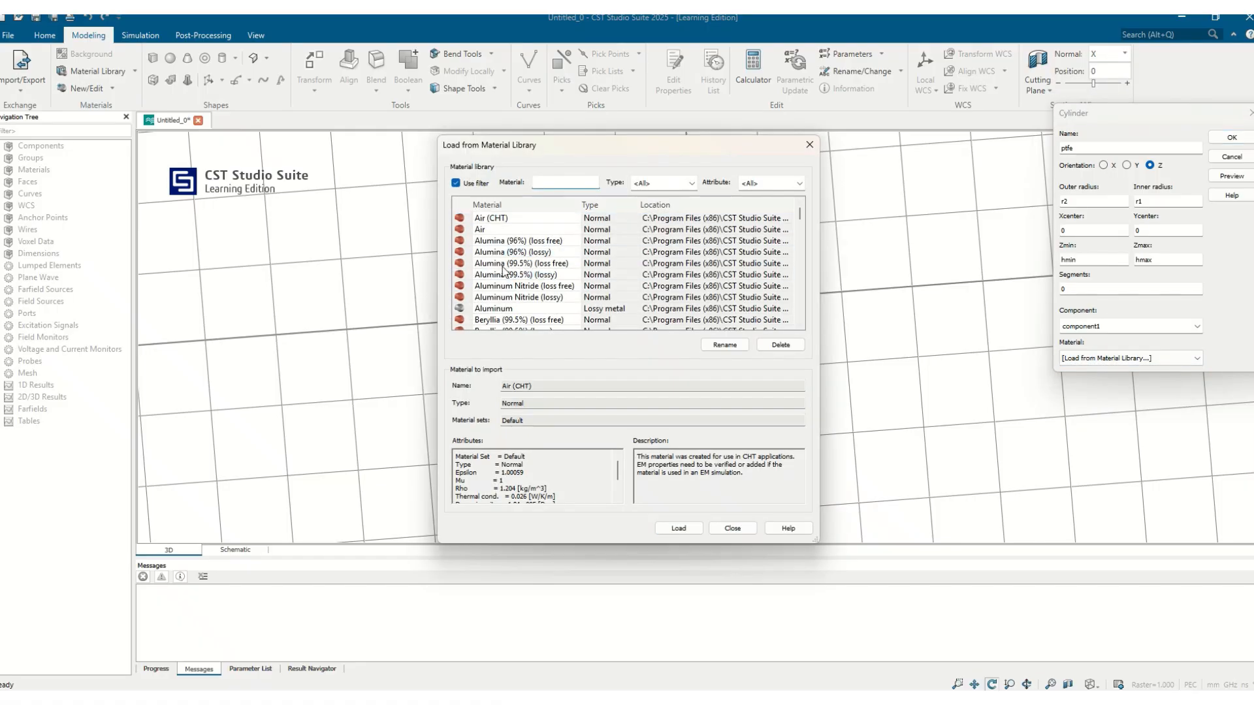
pyautogui.click(504, 275)
pyautogui.press('p')
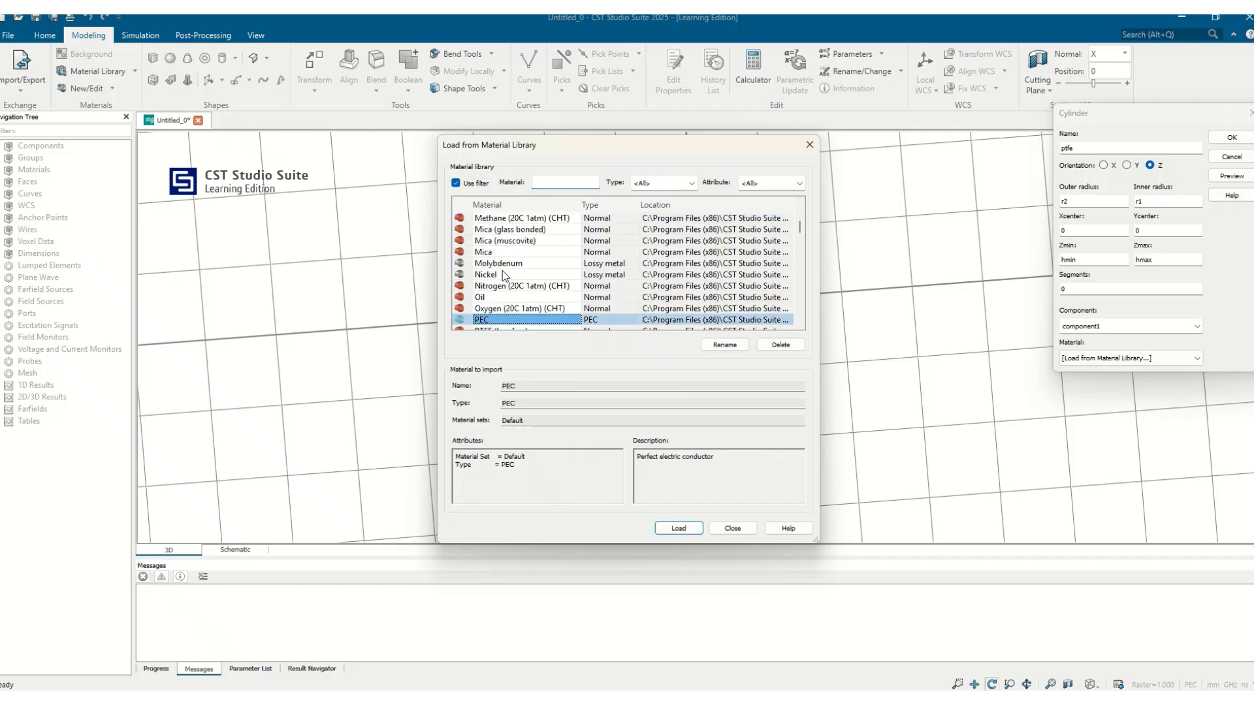
pyautogui.click(499, 275)
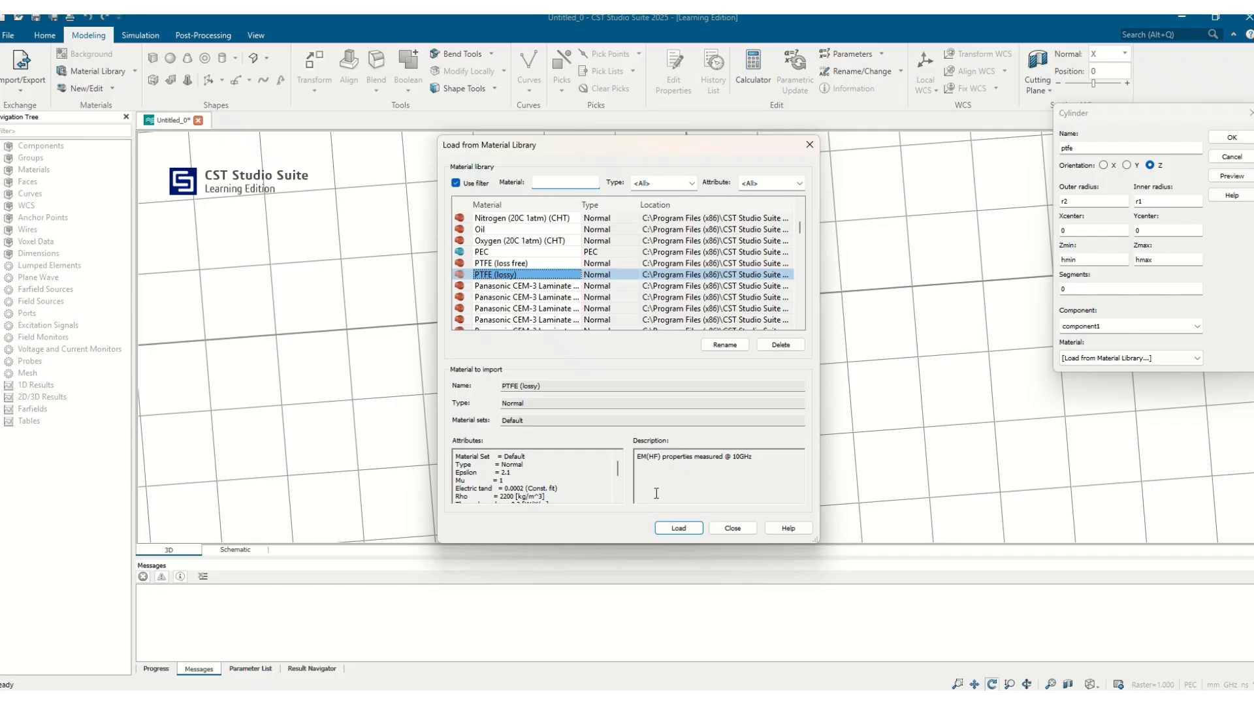
pyautogui.click(679, 526)
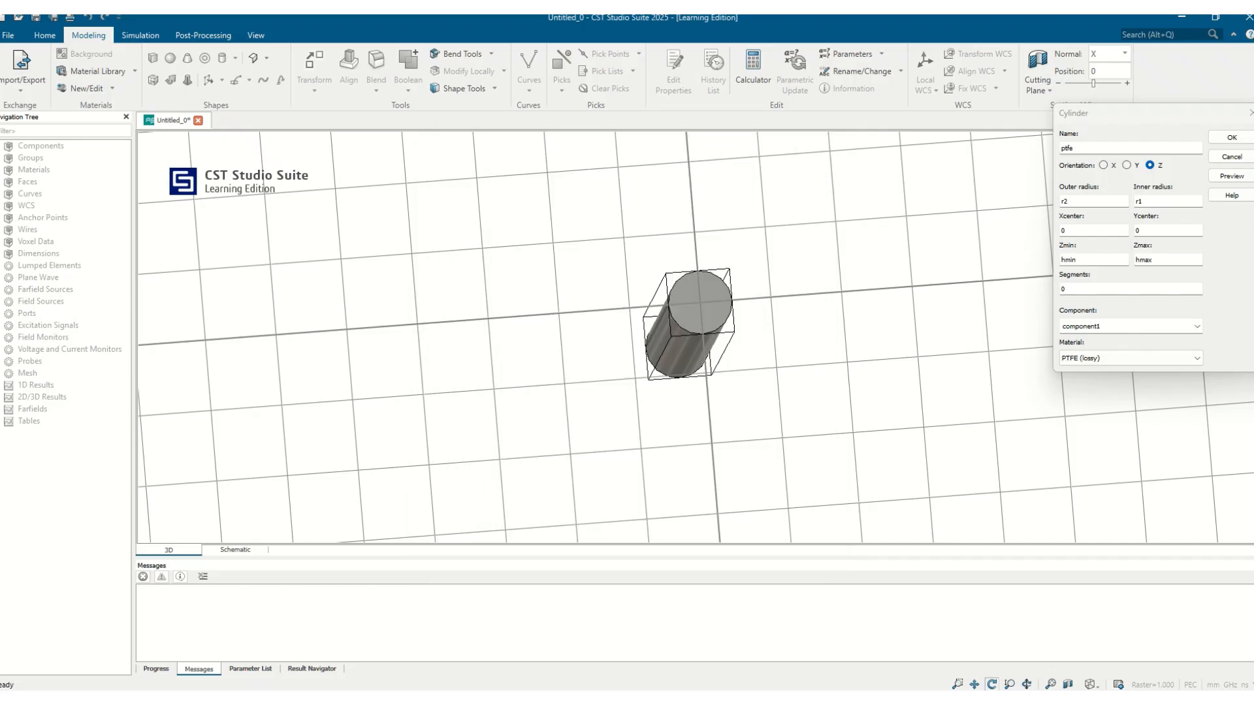
# Step: Submit the ptfe cylinder and define parameter r2 as 1.5 to create it
pyautogui.click(1227, 140)
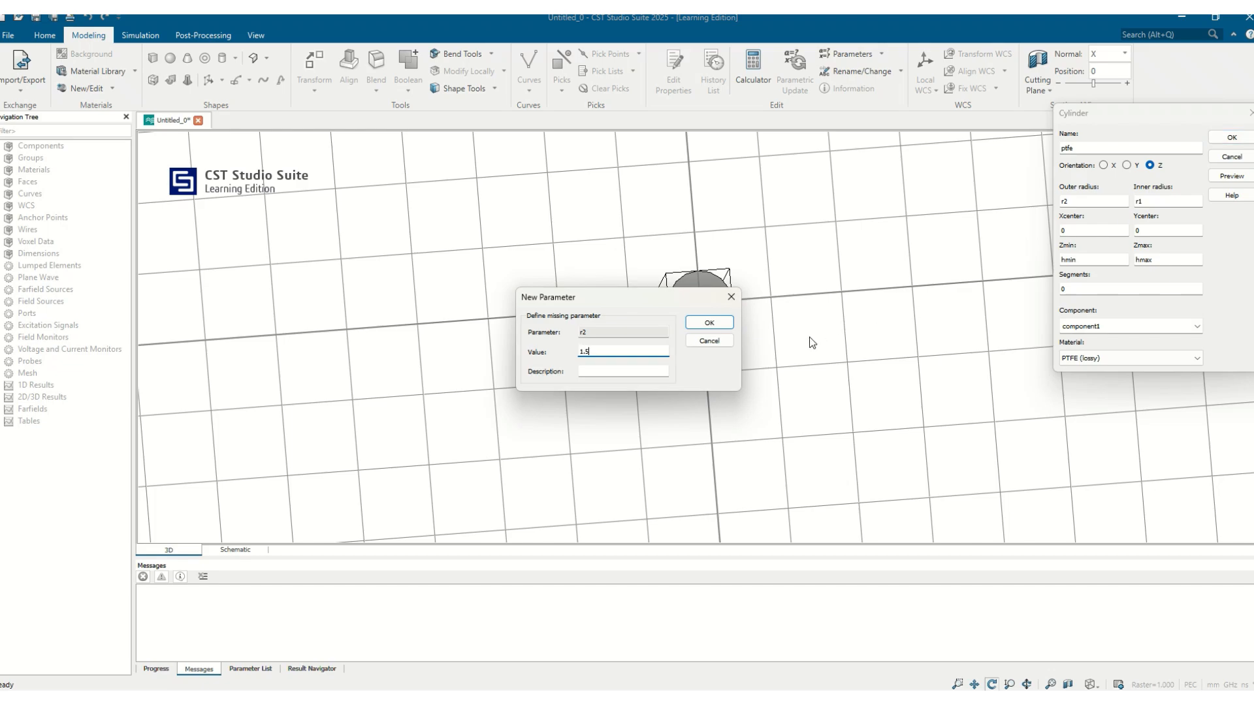
pyautogui.write('1.5')
pyautogui.click(721, 323)
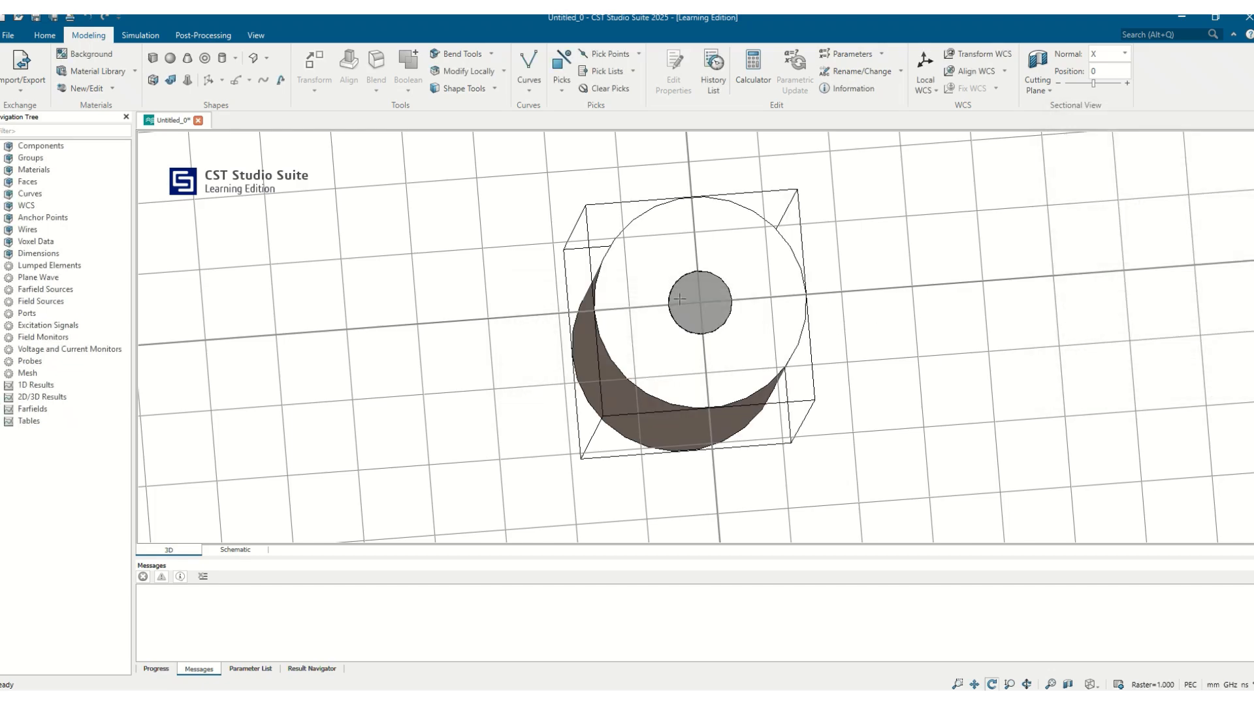
pyautogui.moveTo(679, 298)
pyautogui.mouseDown()
pyautogui.moveTo(671, 202)
pyautogui.moveTo(805, 280)
pyautogui.moveTo(646, 325)
pyautogui.moveTo(700, 286)
pyautogui.mouseUp()
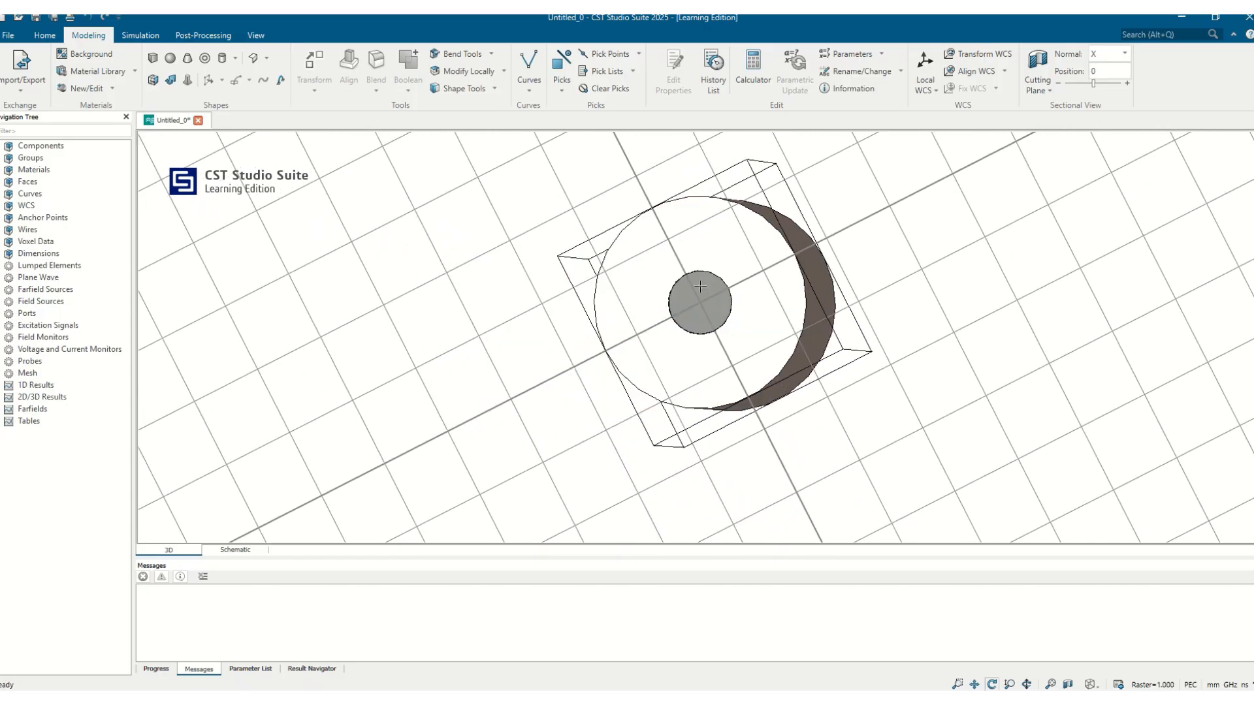
# Step: Start a third cylinder around the dielectric with inner radius r2 and outer radius r3
pyautogui.click(234, 58)
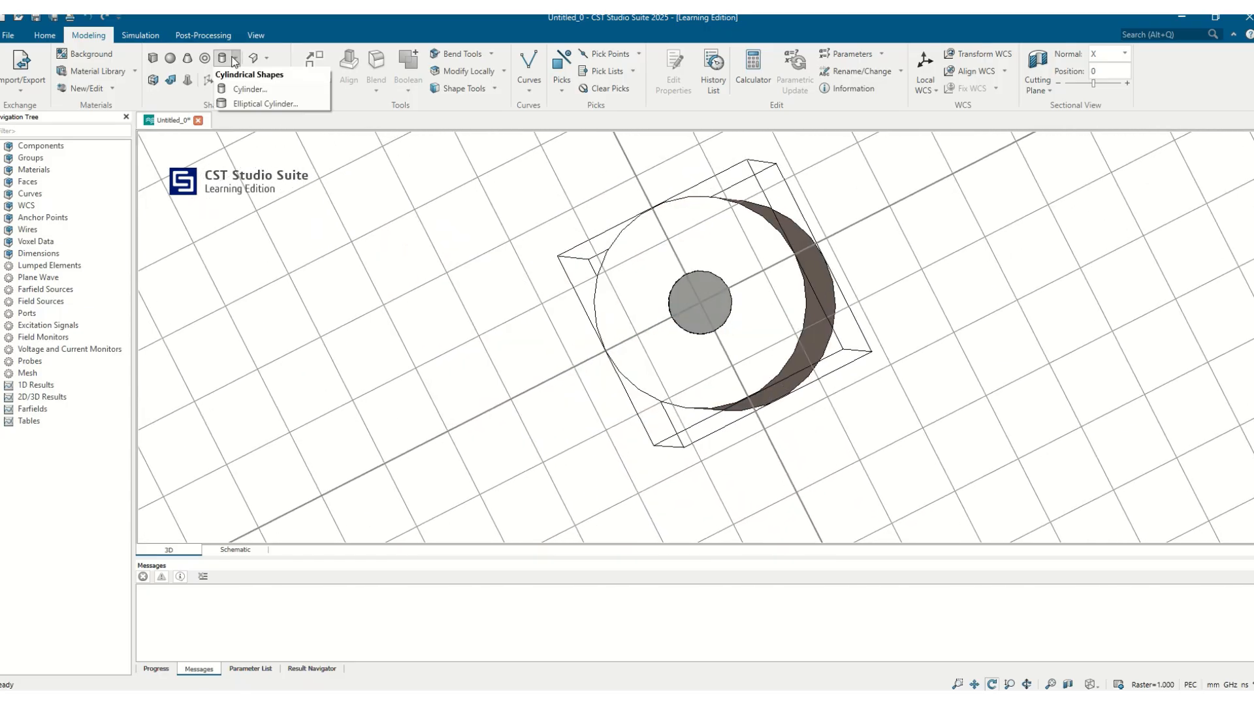
pyautogui.click(239, 90)
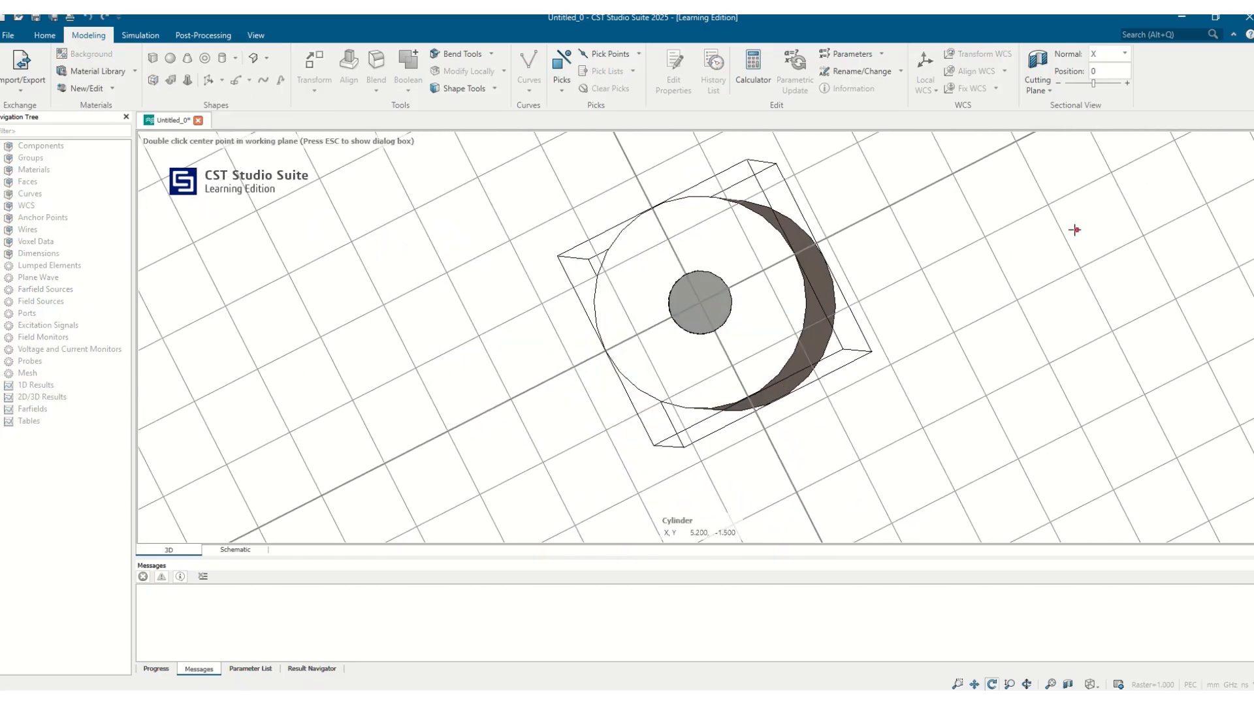
pyautogui.press('Escape')
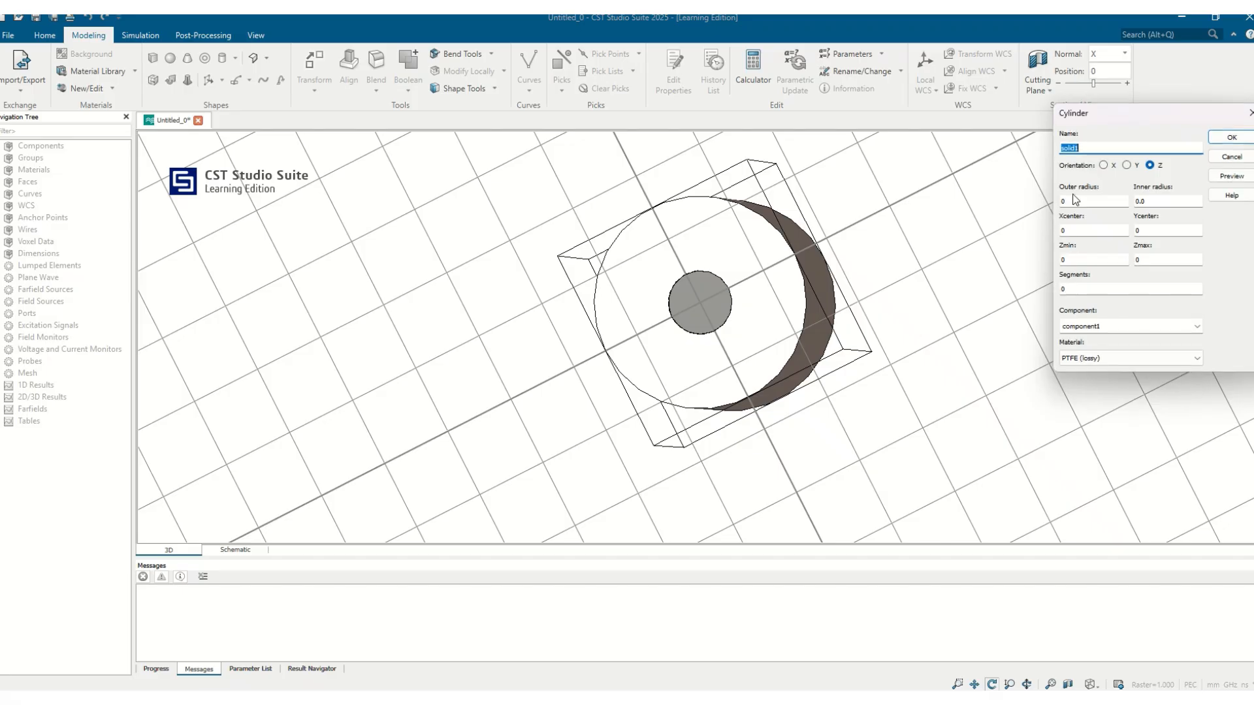
pyautogui.click(1148, 200)
pyautogui.write('r2')
pyautogui.click(1061, 201)
pyautogui.write('r')
# Step: Set the third cylinder's Zmin to hn and Zmax to hmax, and choose PEC as its material
pyautogui.click(1066, 264)
pyautogui.write('hn')
pyautogui.press('Tab')
pyautogui.write('h')
pyautogui.click(1099, 359)
pyautogui.click(1097, 389)
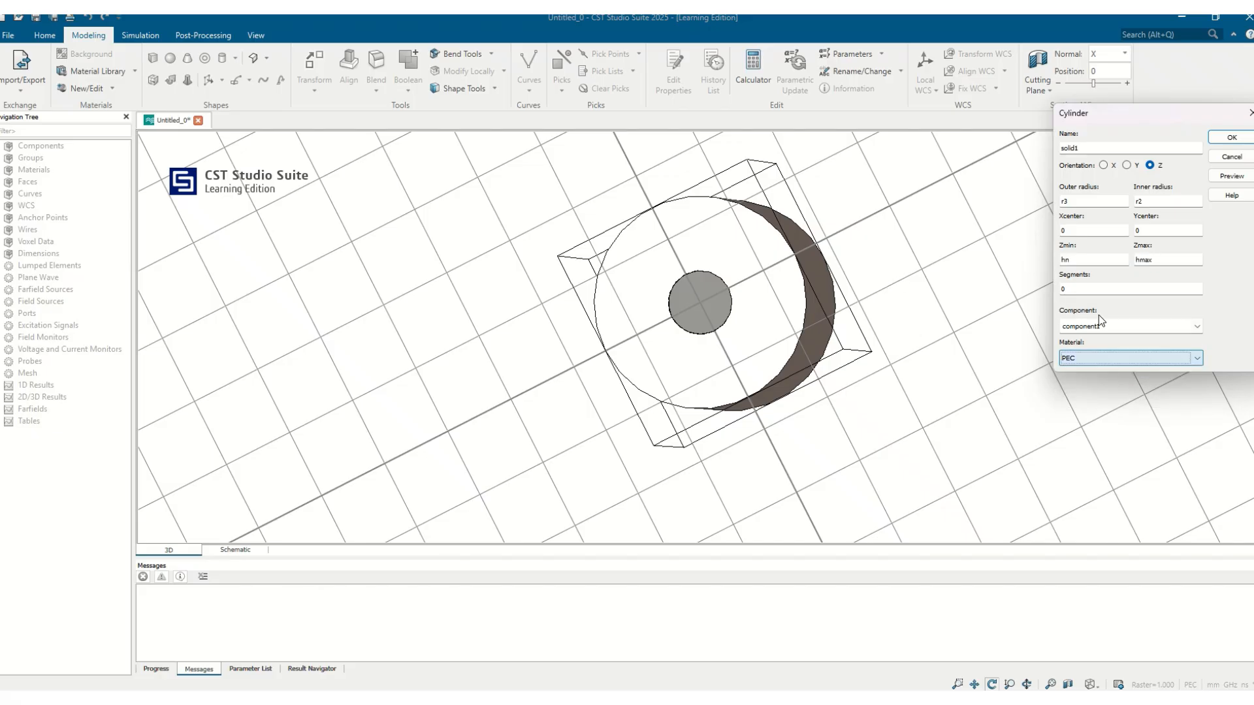
# Step: Preview the third cylinder, defining parameter r3 as 1.8, and cancel the definition of the misspelled Zmin parameter
pyautogui.click(1232, 177)
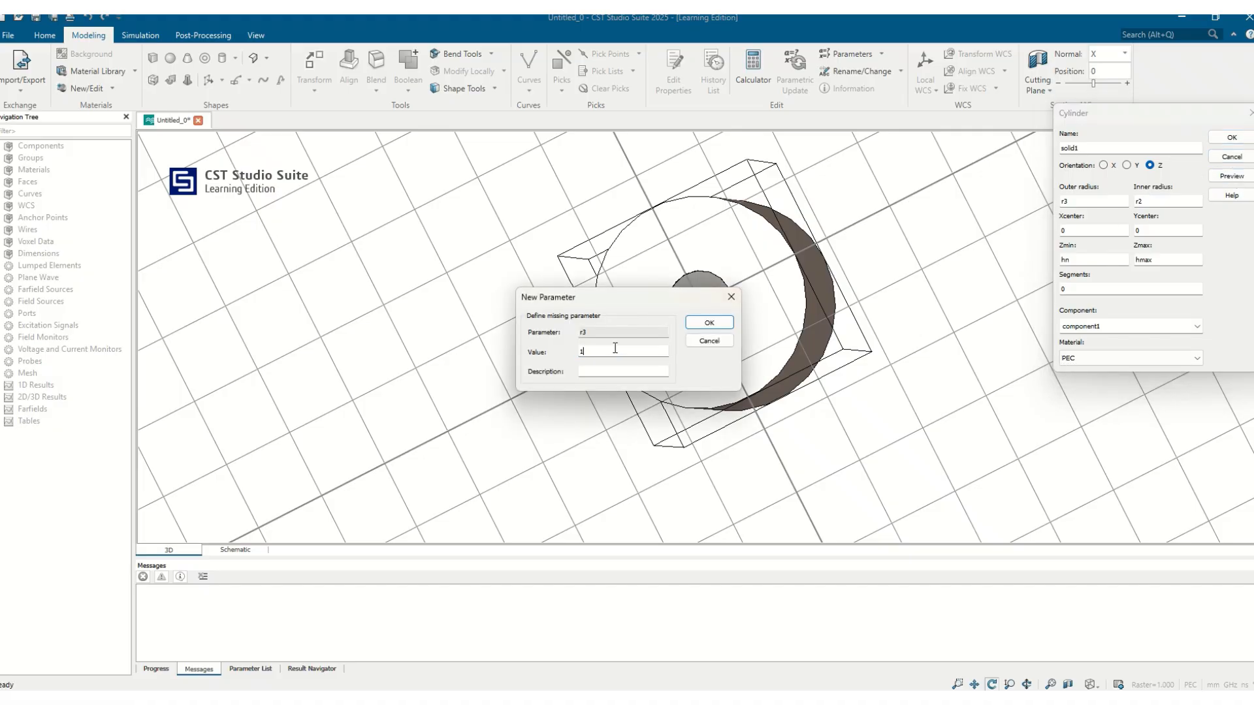
pyautogui.write('1.8')
pyautogui.click(701, 321)
pyautogui.click(731, 296)
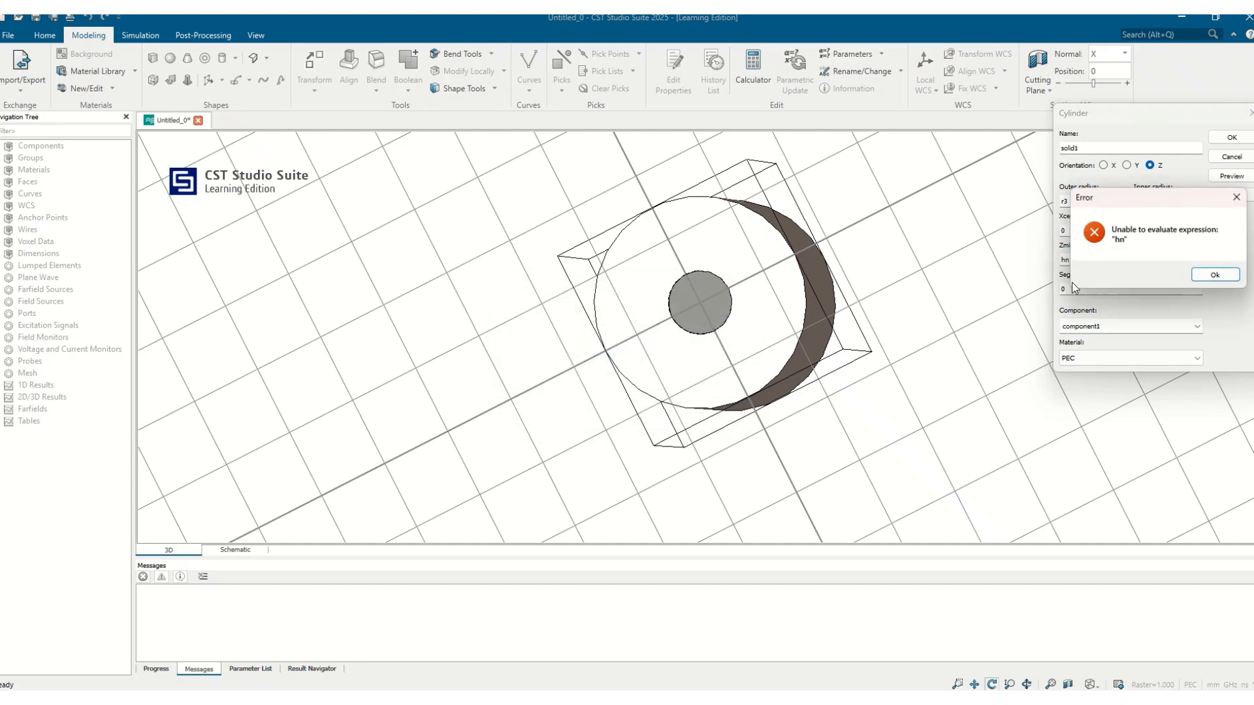
# Step: Correct the third cylinder's Zmin expression to hmin and create the cylinder
pyautogui.click(1210, 271)
pyautogui.click(1077, 262)
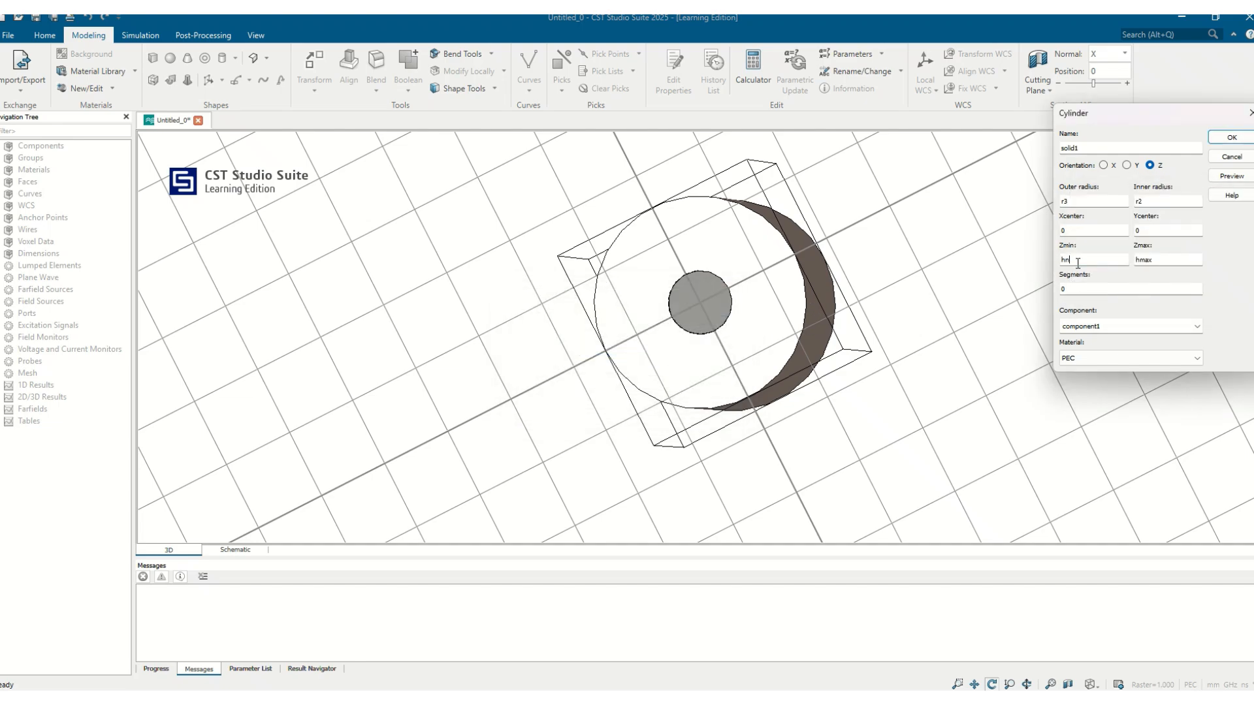
pyautogui.press('BackSpace')
pyautogui.write('min')
pyautogui.click(1231, 137)
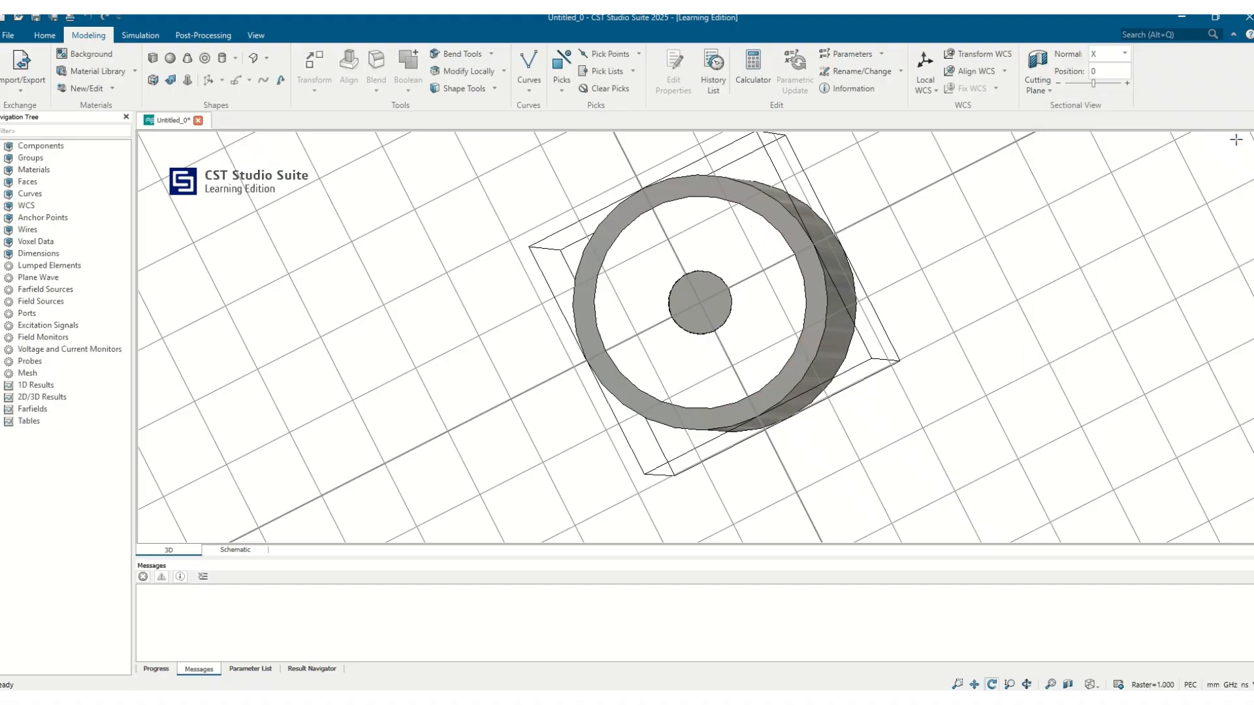
# Step: Pick the outer conductor's ring face at the hmin end and create a waveguide port from that pick
pyautogui.moveTo(849, 156); pyautogui.dragTo(430, 335)
pyautogui.moveTo(847, 306); pyautogui.dragTo(598, 340)
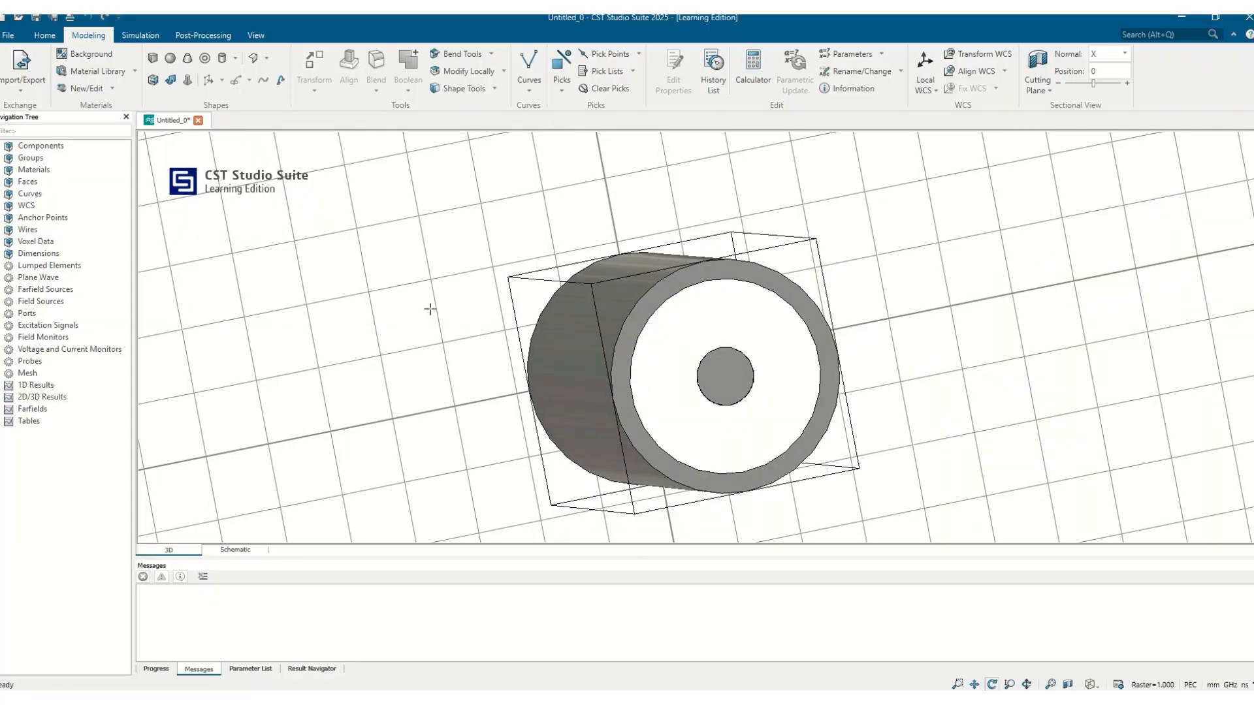
pyautogui.press('f')
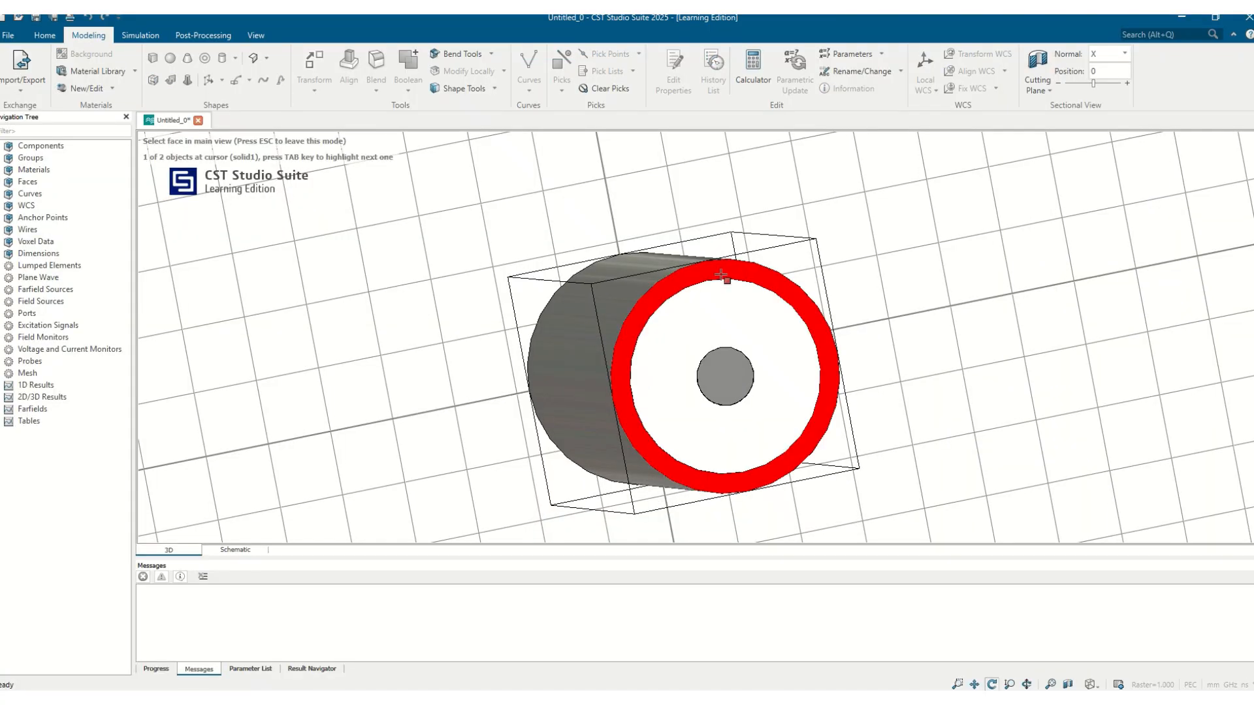
pyautogui.click(721, 275)
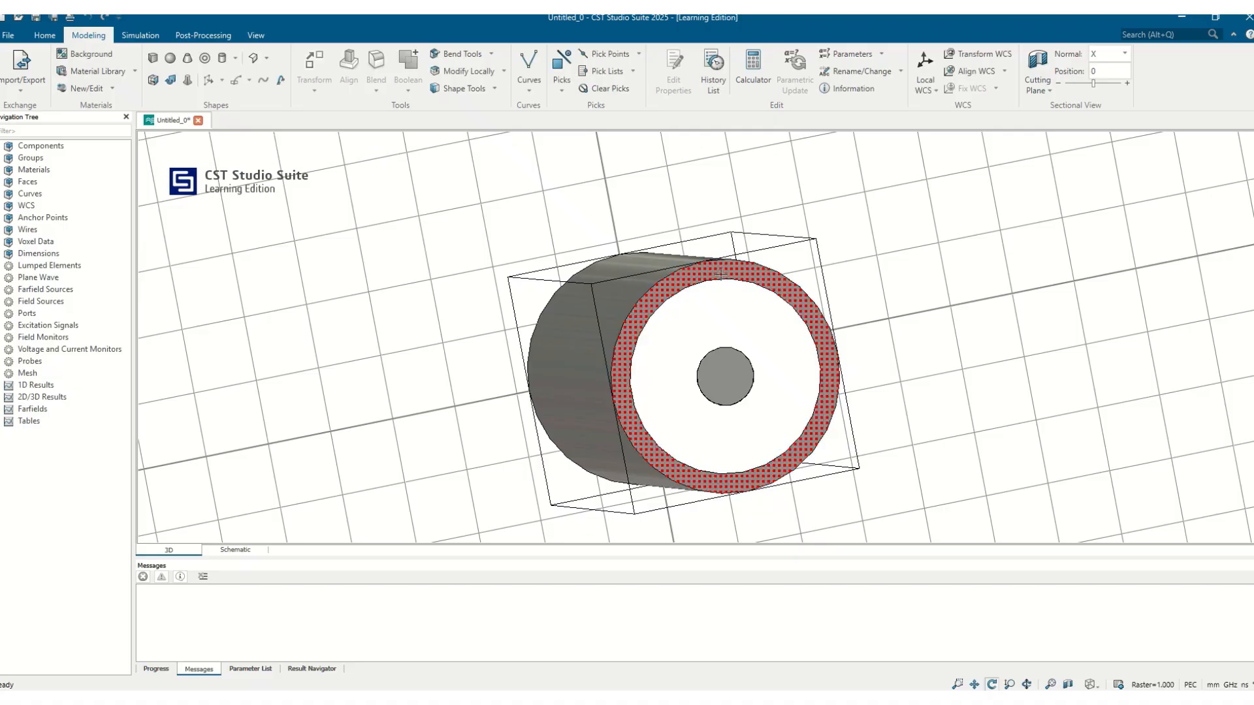
pyautogui.rightClick(43, 313)
pyautogui.click(100, 328)
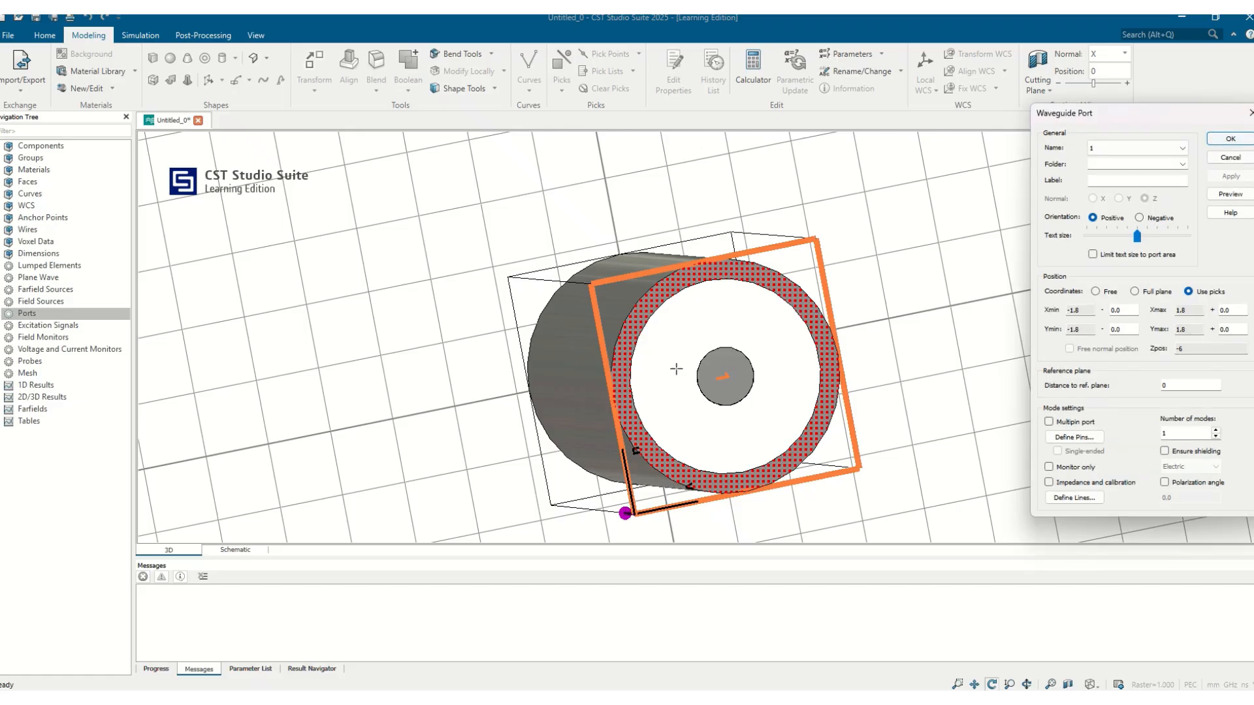
pyautogui.moveTo(584, 382); pyautogui.dragTo(818, 416)
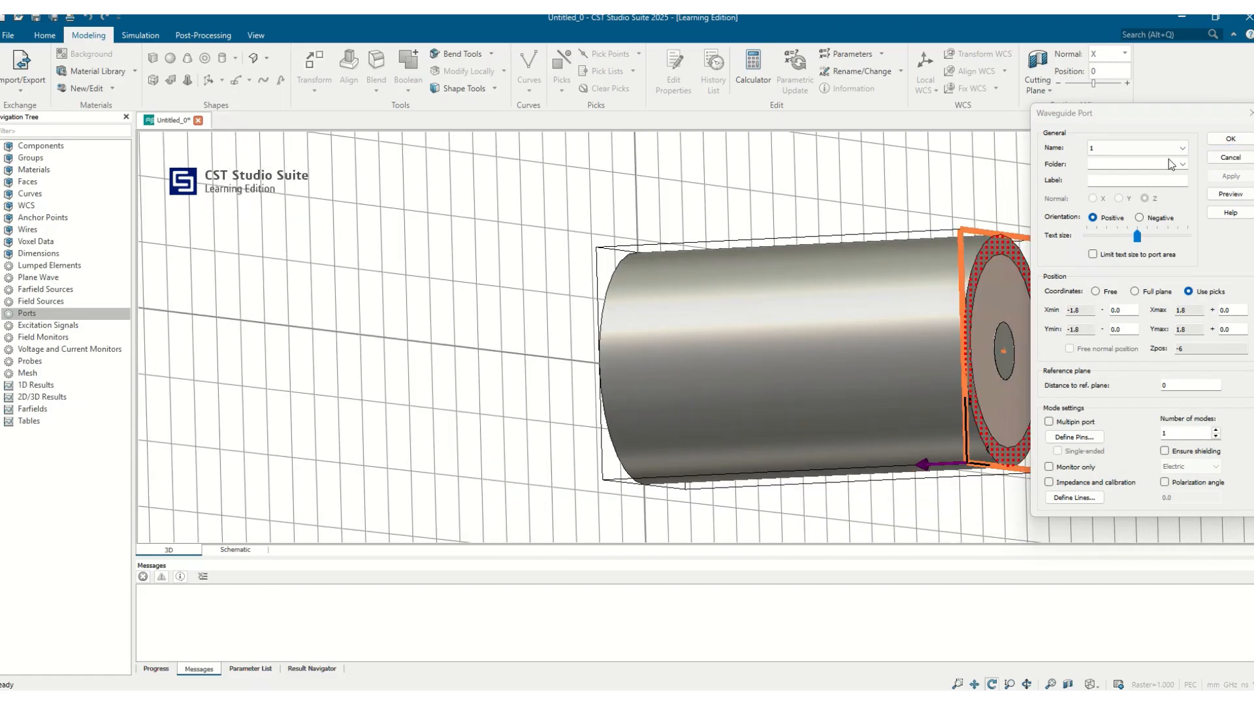
pyautogui.click(1231, 139)
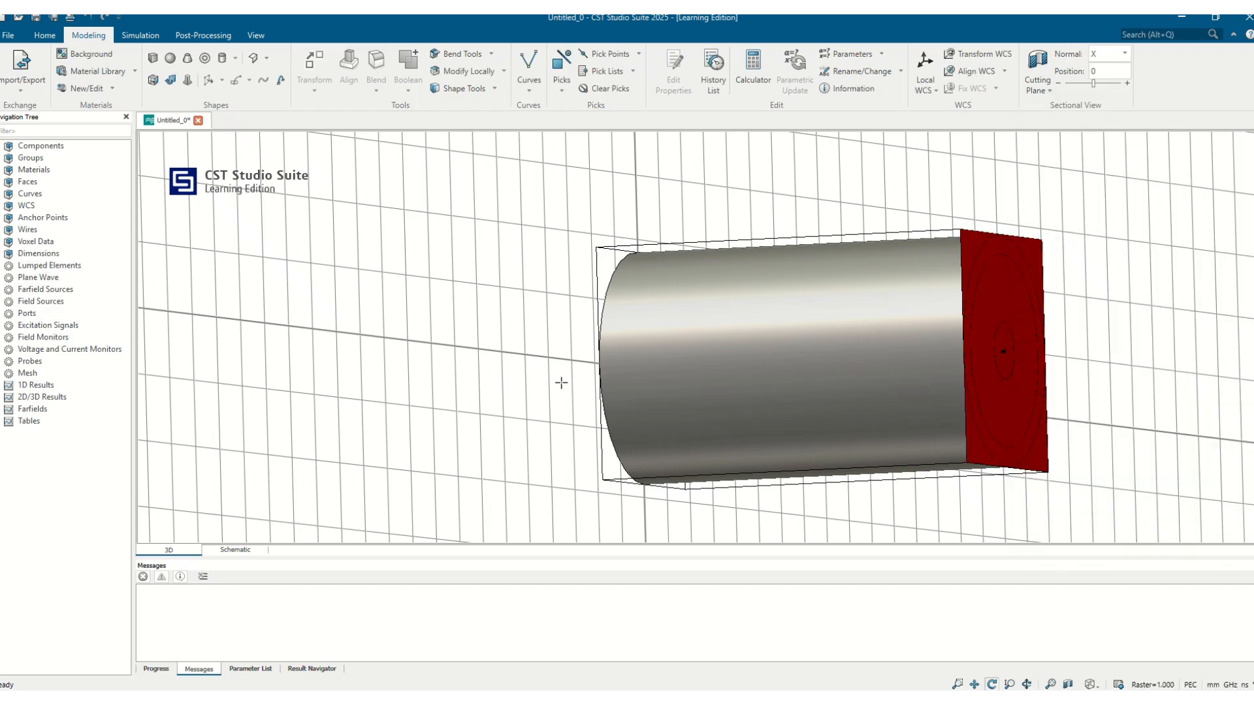
# Step: Pick the outer conductor's ring face at the hmax end and create a second waveguide port there
pyautogui.moveTo(560, 383); pyautogui.dragTo(920, 372)
pyautogui.press('f')
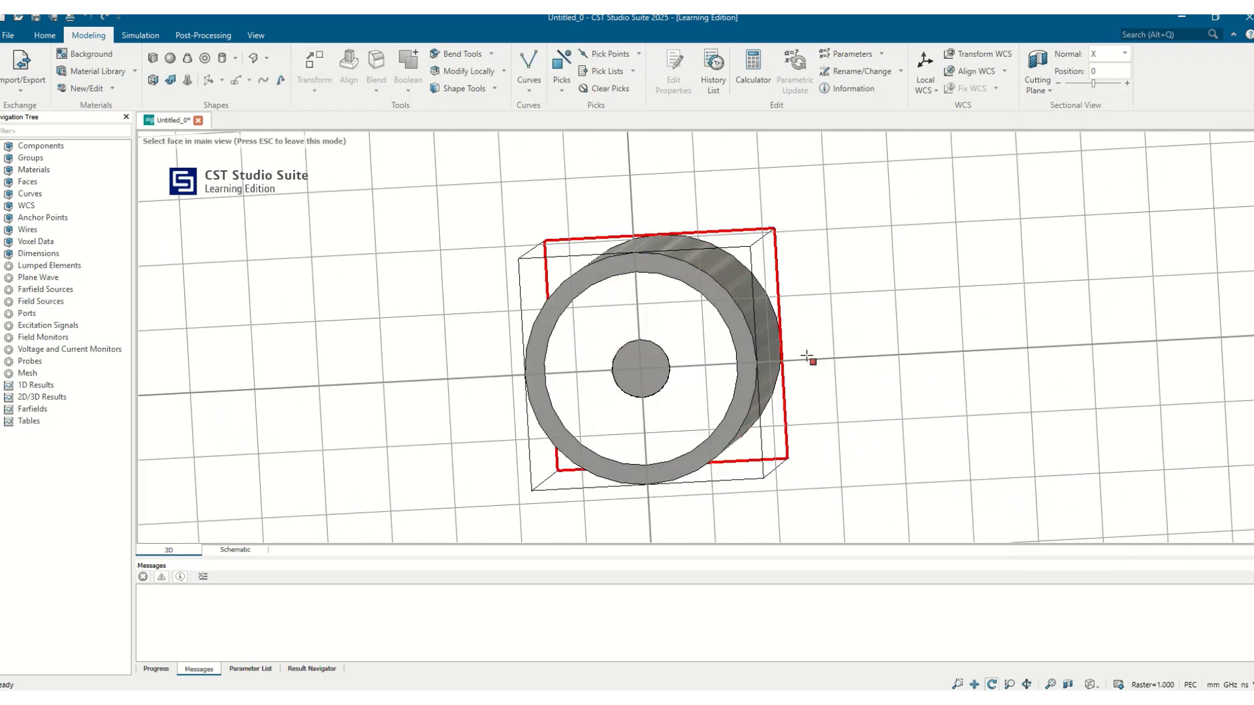
pyautogui.doubleClick(693, 280)
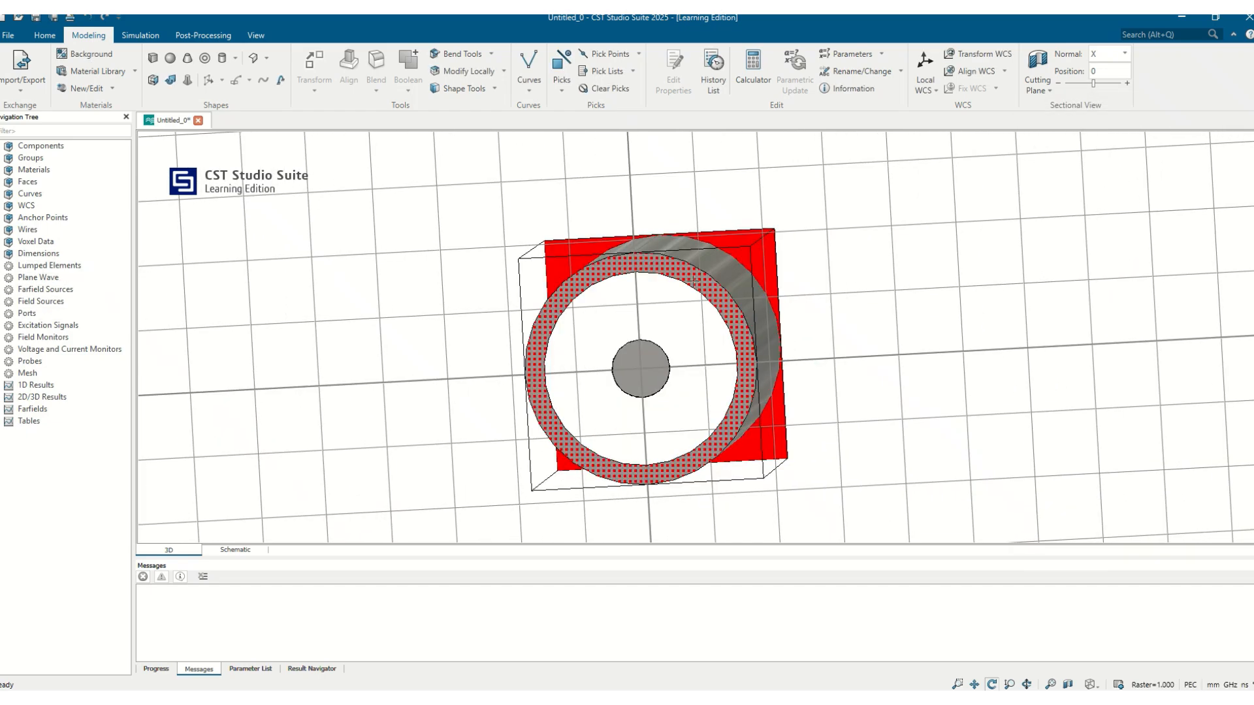
pyautogui.click(38, 314)
pyautogui.rightClick(38, 317)
pyautogui.click(66, 324)
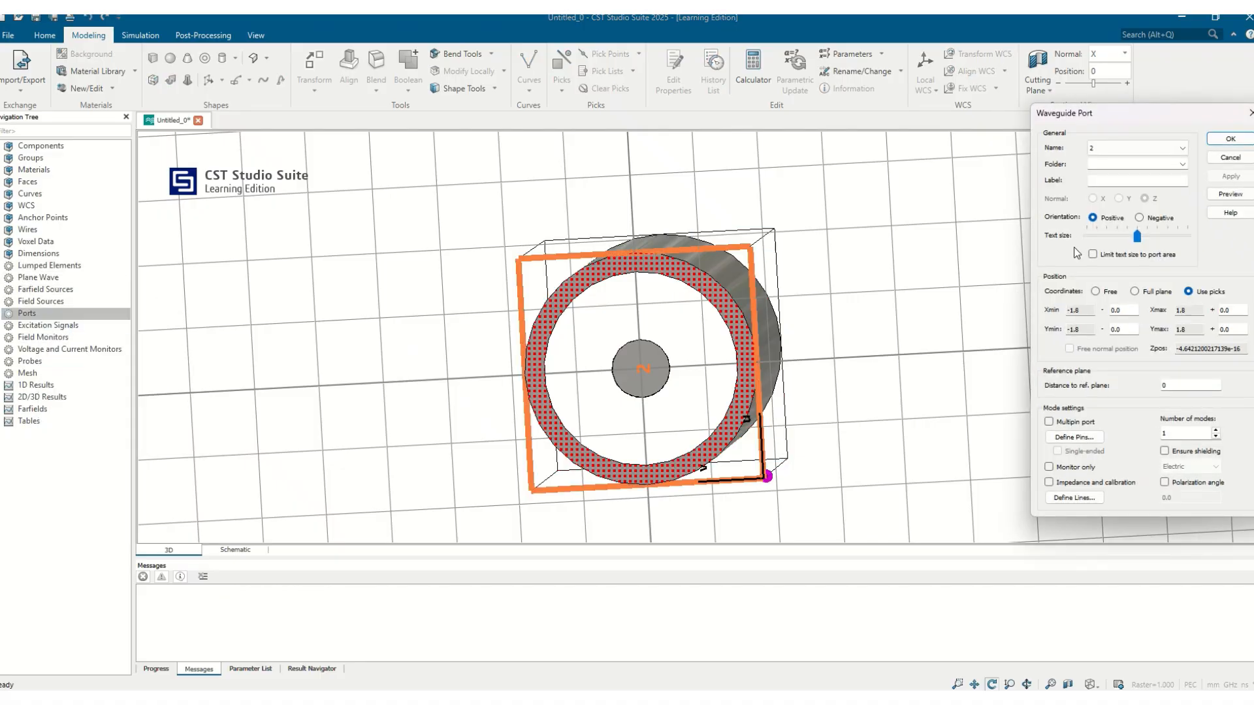
pyautogui.moveTo(744, 374); pyautogui.dragTo(449, 366)
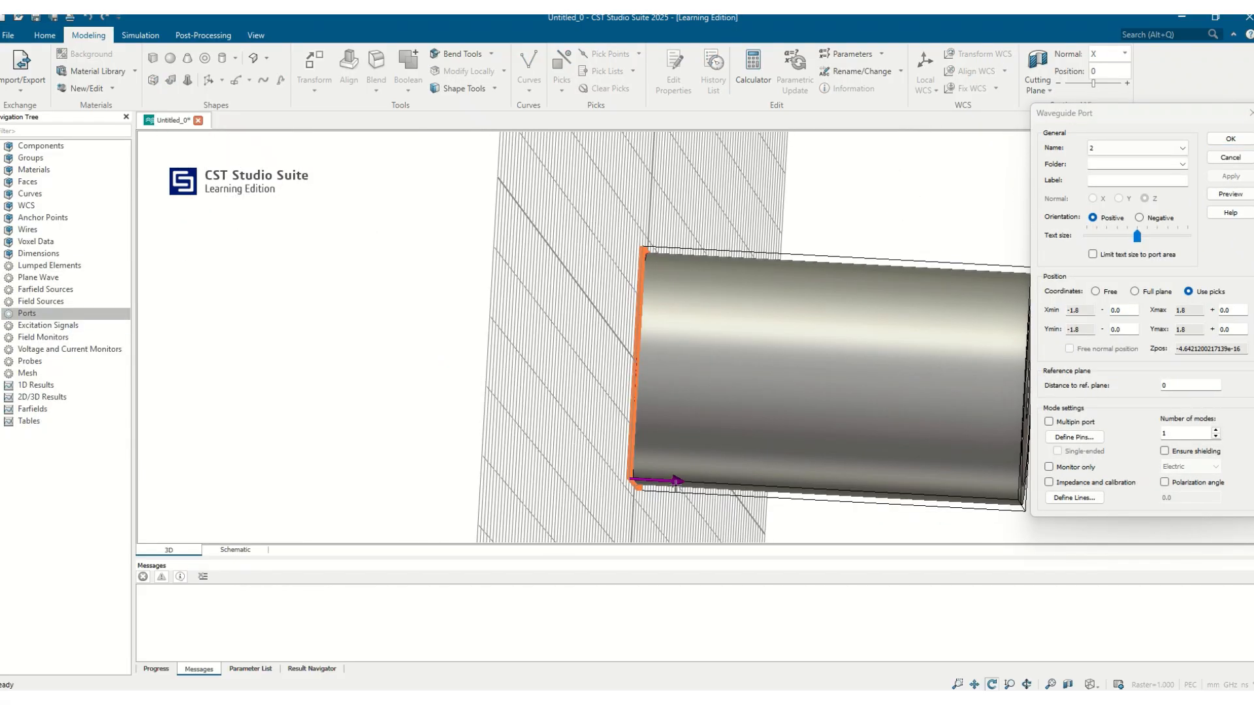
pyautogui.moveTo(712, 454); pyautogui.dragTo(674, 507)
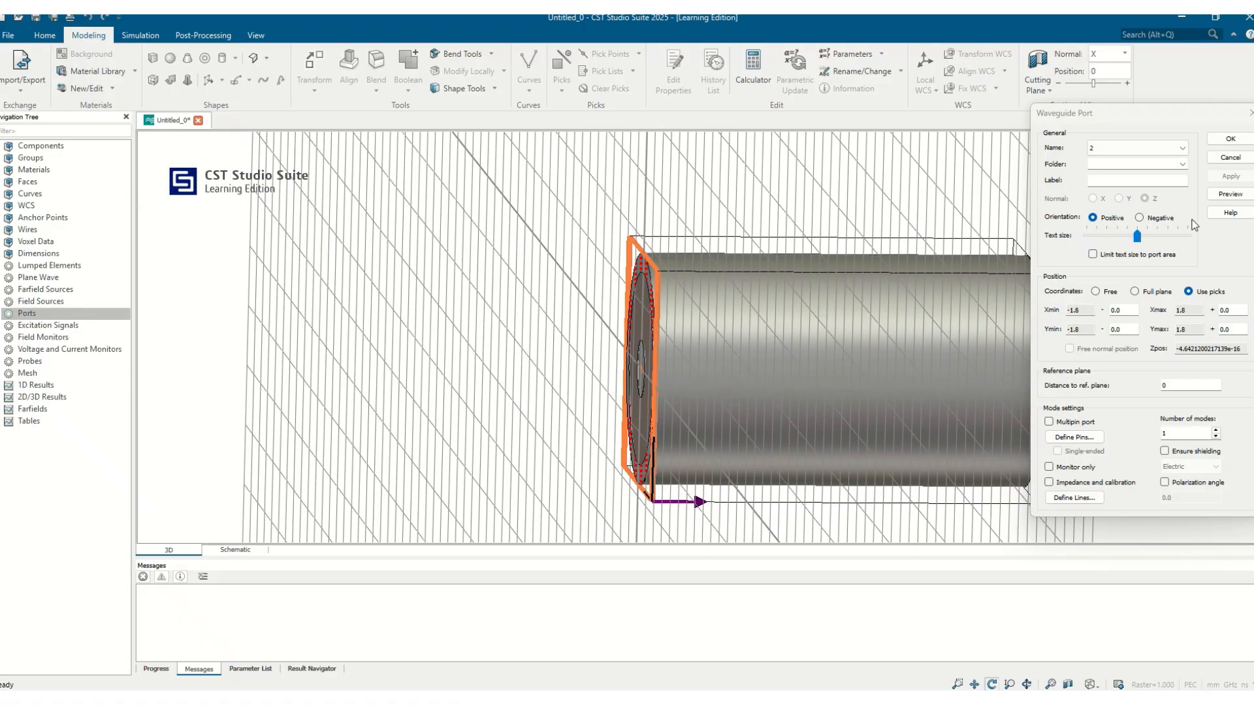
pyautogui.click(1230, 138)
# Step: Apply background properties with PEC as the material type and 0.0 surrounding distances
pyautogui.moveTo(1175, 261)
pyautogui.mouseDown()
pyautogui.moveTo(590, 349)
pyautogui.moveTo(652, 373)
pyautogui.moveTo(803, 288)
pyautogui.mouseUp()
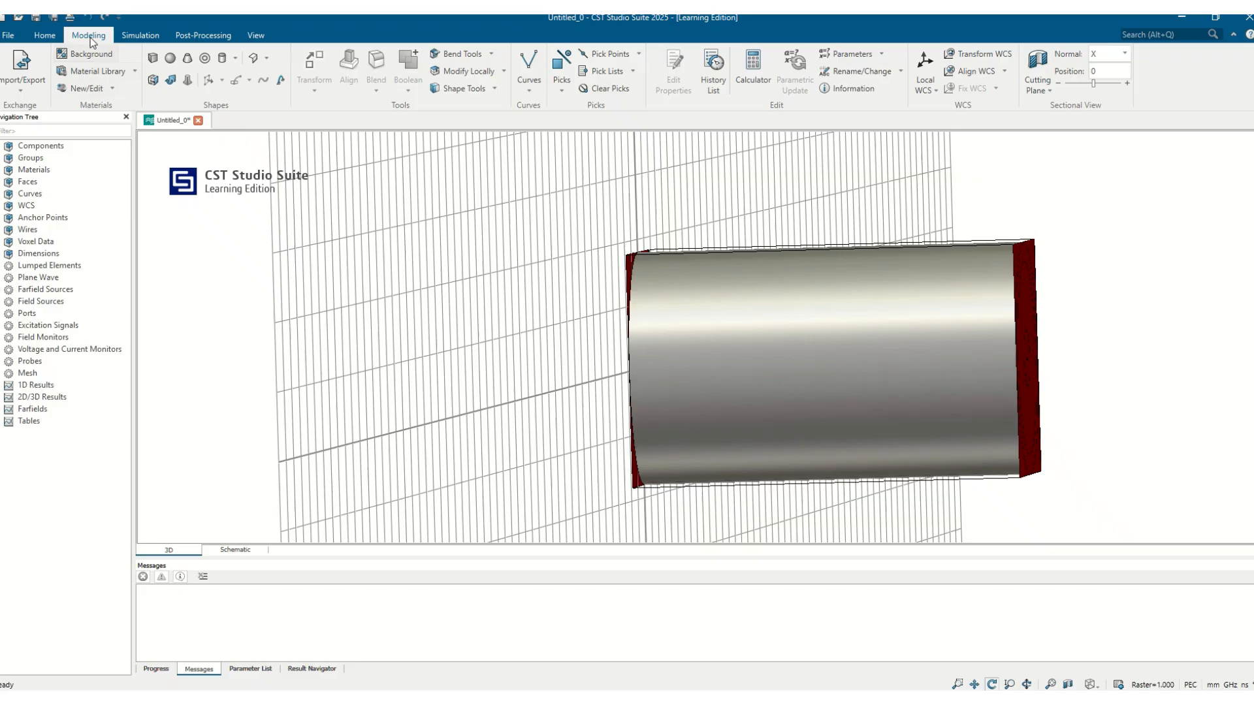
pyautogui.click(140, 36)
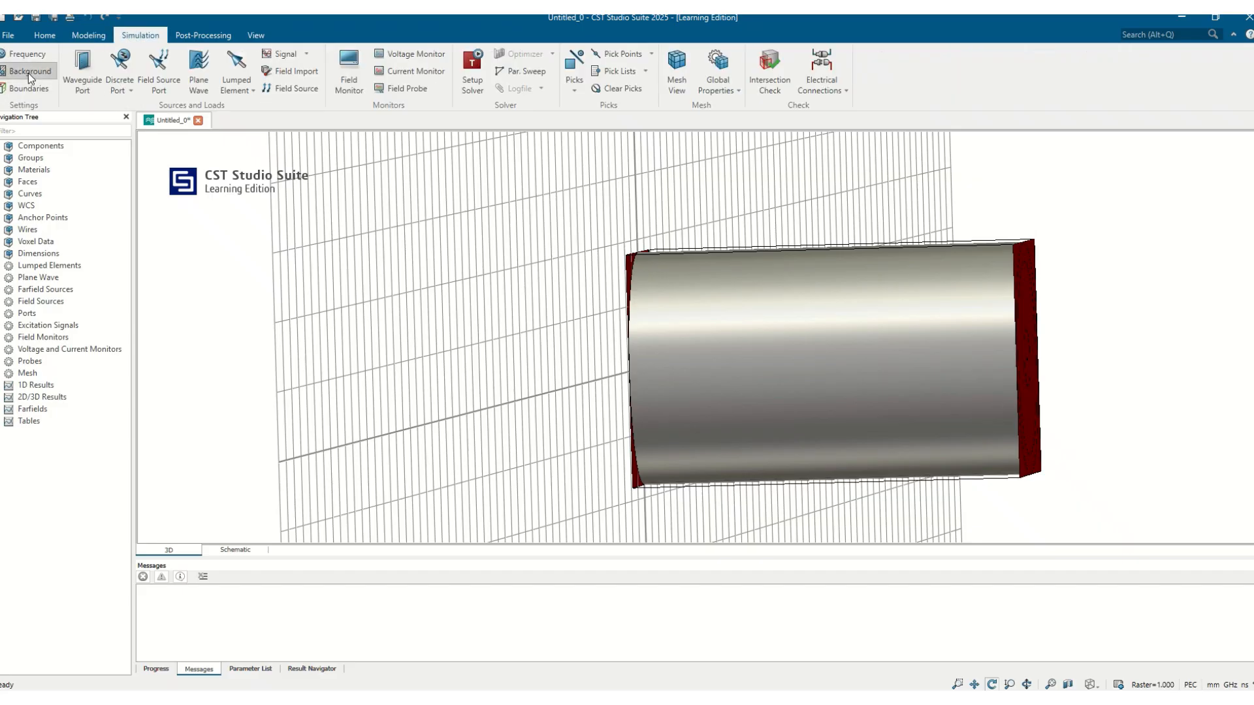
pyautogui.click(28, 72)
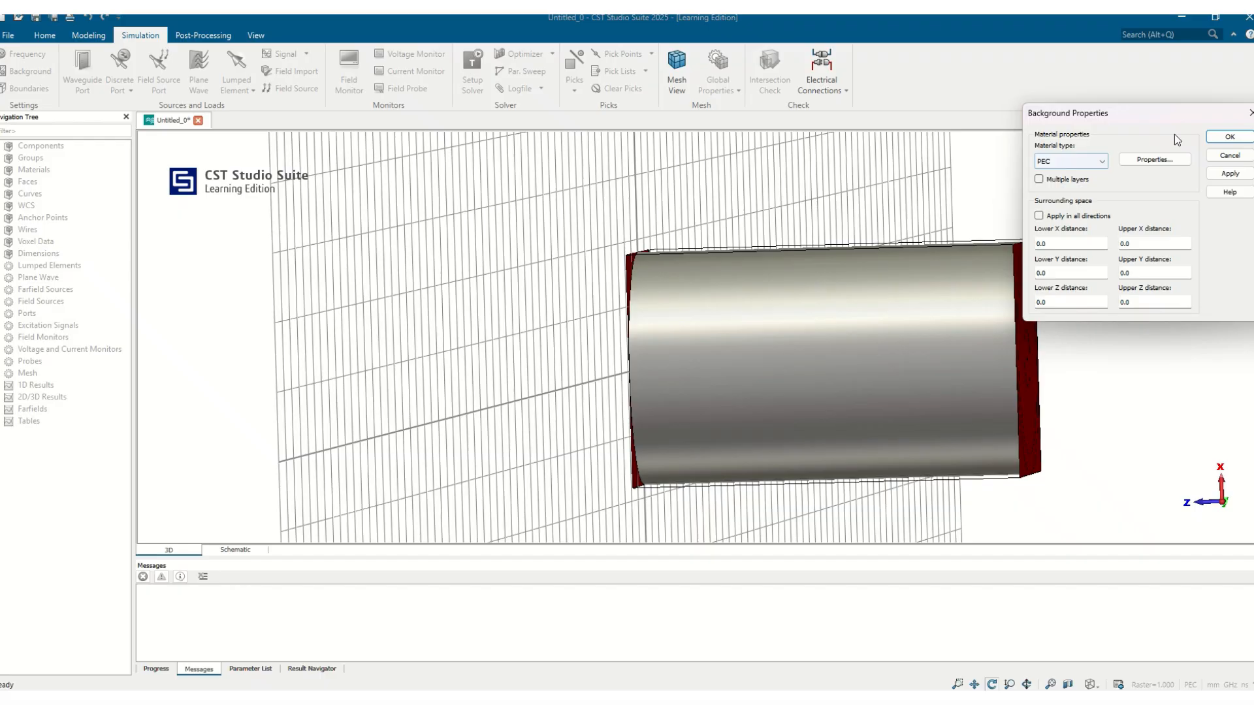
pyautogui.click(1230, 137)
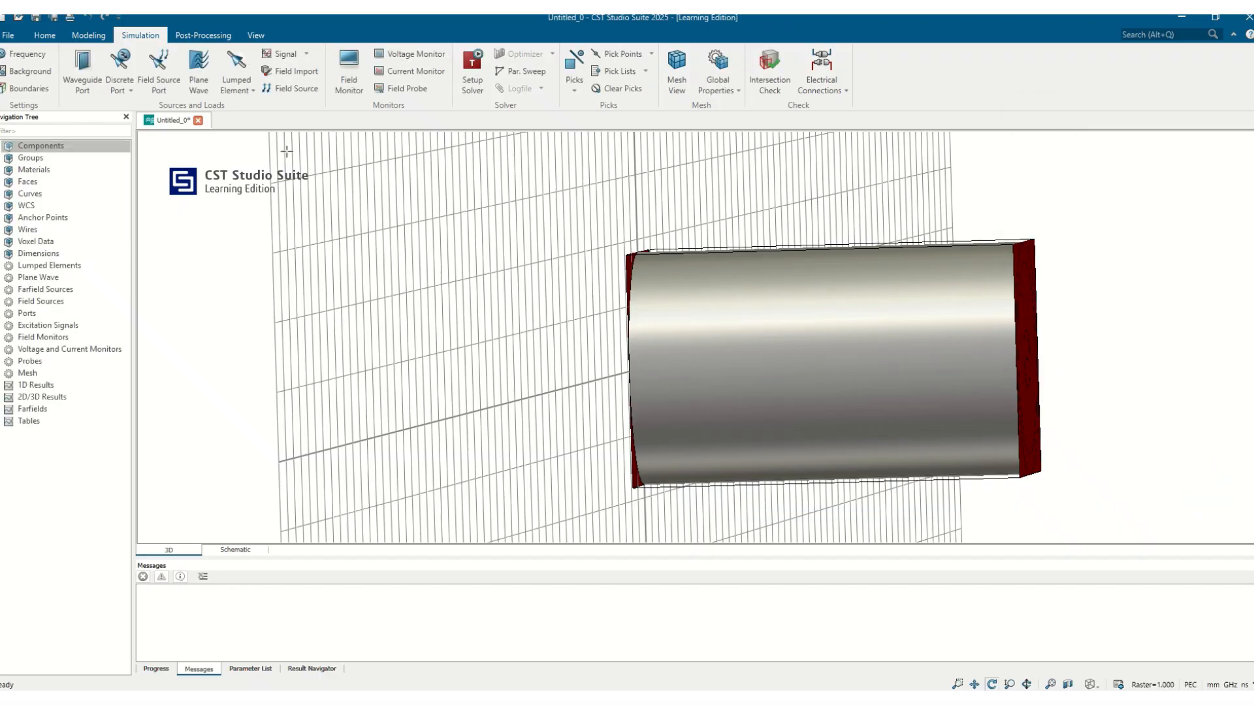
# Step: Inspect the boundary conditions around the model and apply electric (Et = 0) on all six sides
pyautogui.click(26, 85)
pyautogui.moveTo(906, 355); pyautogui.dragTo(610, 330)
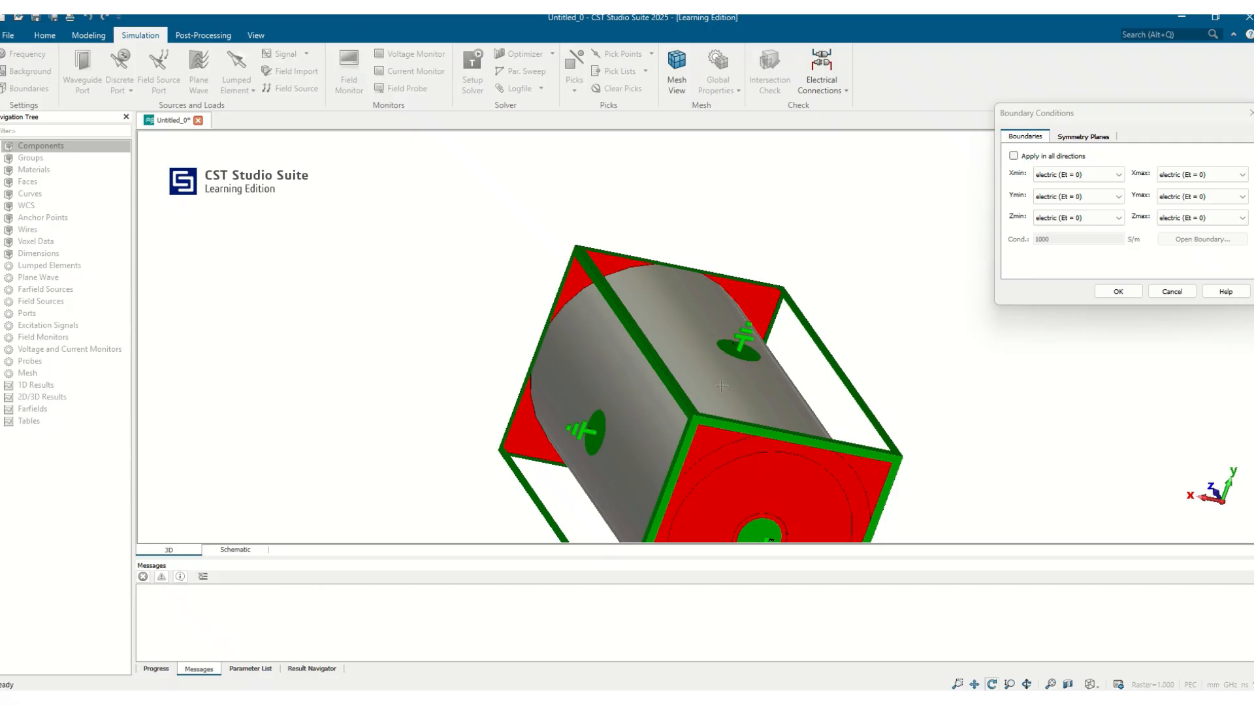
pyautogui.moveTo(721, 386); pyautogui.dragTo(736, 284)
pyautogui.moveTo(858, 388); pyautogui.dragTo(470, 224)
pyautogui.moveTo(567, 294); pyautogui.dragTo(817, 247)
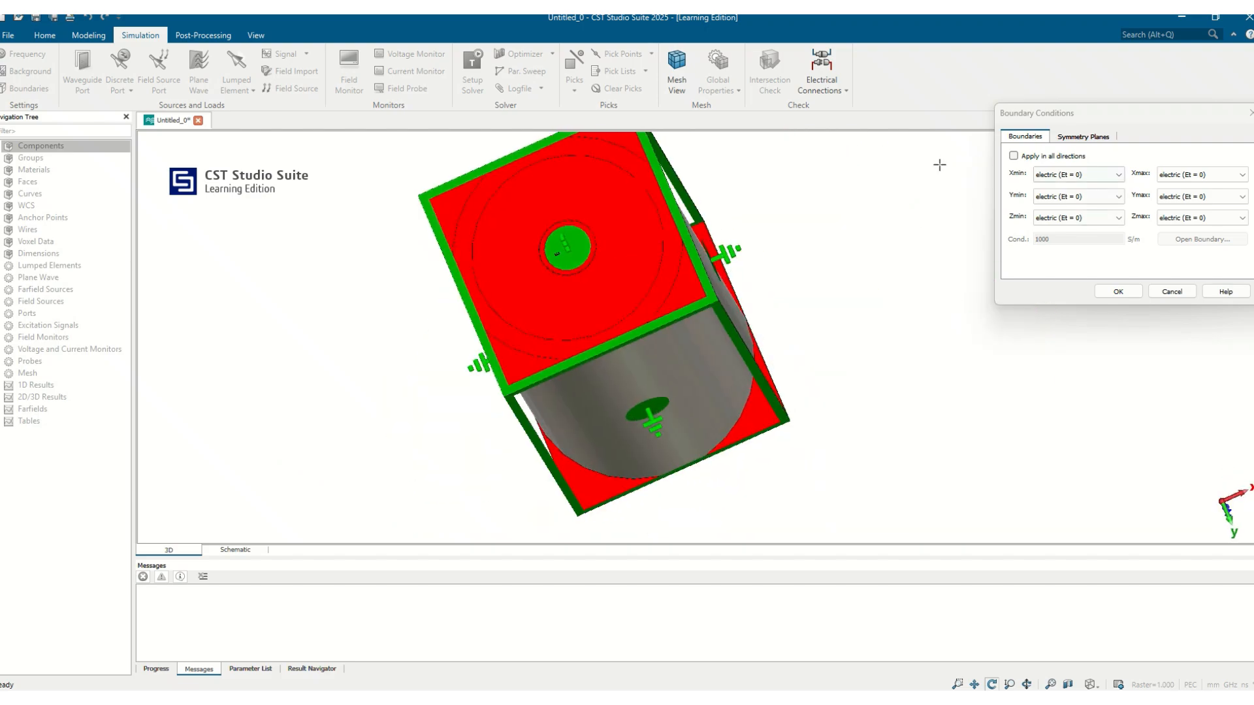
pyautogui.moveTo(939, 164); pyautogui.dragTo(930, 338)
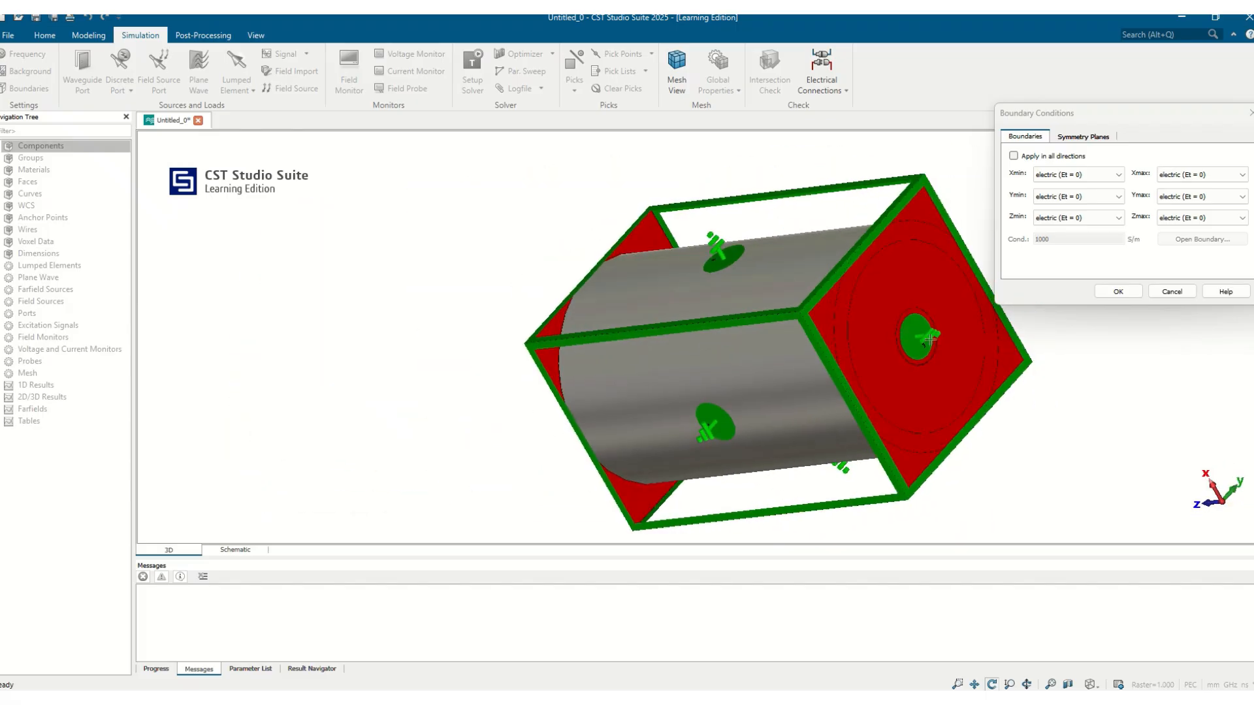
pyautogui.click(1117, 294)
# Step: Update the global hexahedral mesh with 10 cells per wavelength and 10 cells per max model box edge near the model, and accept it
pyautogui.moveTo(826, 308); pyautogui.dragTo(387, 351)
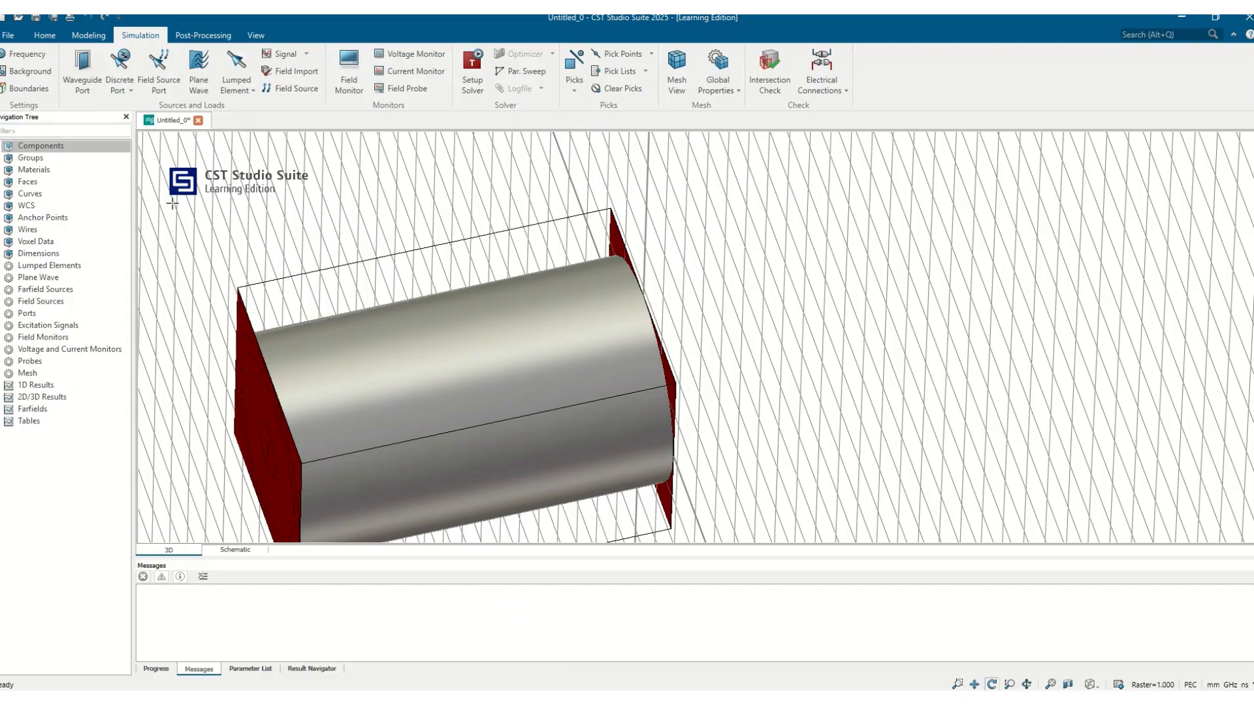
pyautogui.click(44, 35)
pyautogui.click(383, 61)
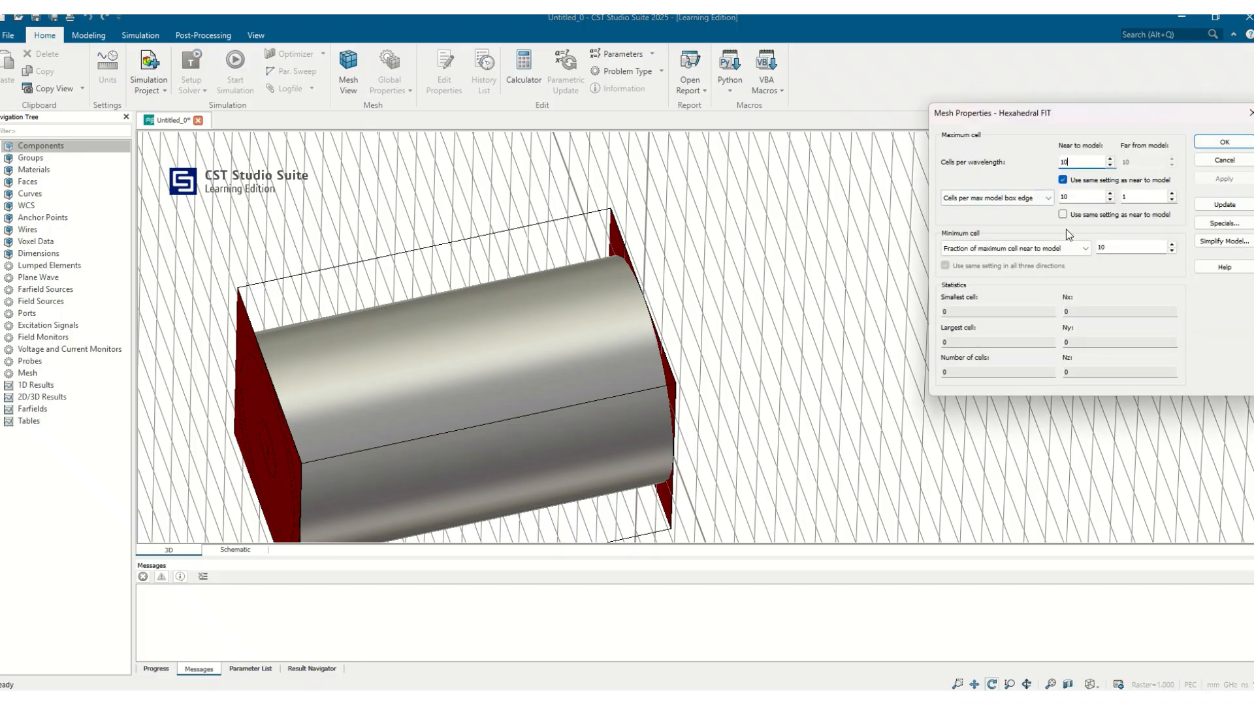
pyautogui.click(1226, 206)
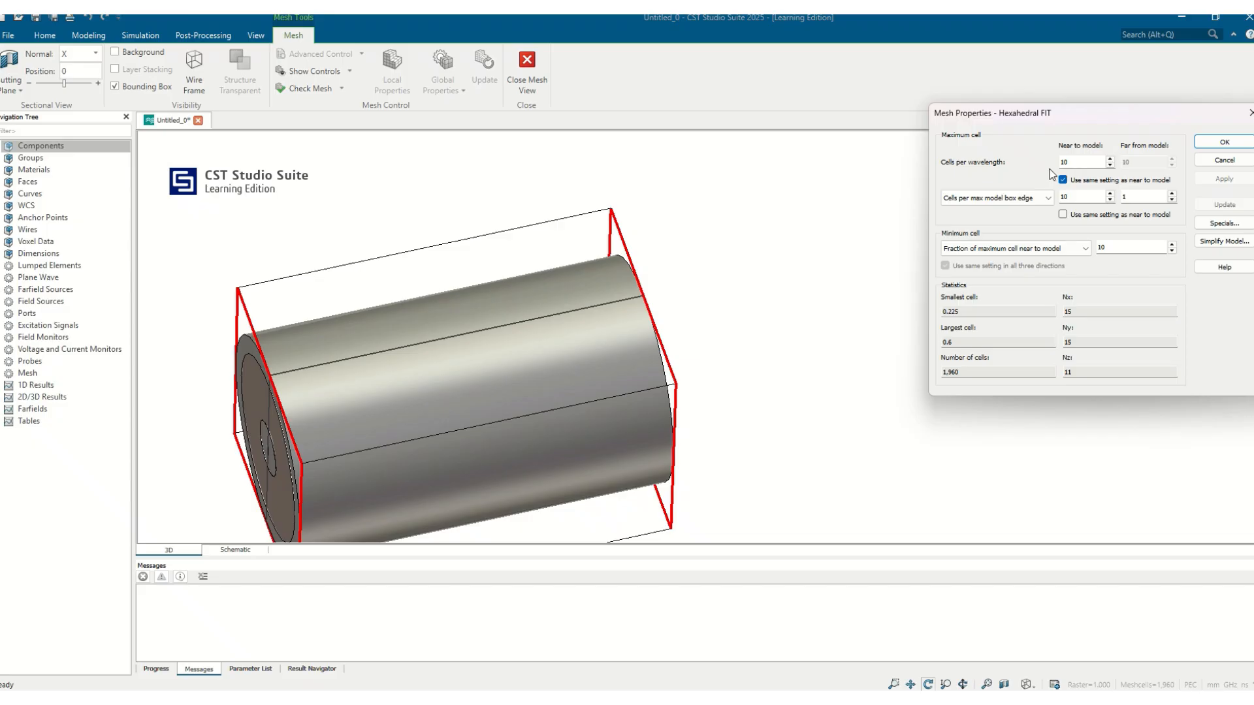
pyautogui.click(1225, 142)
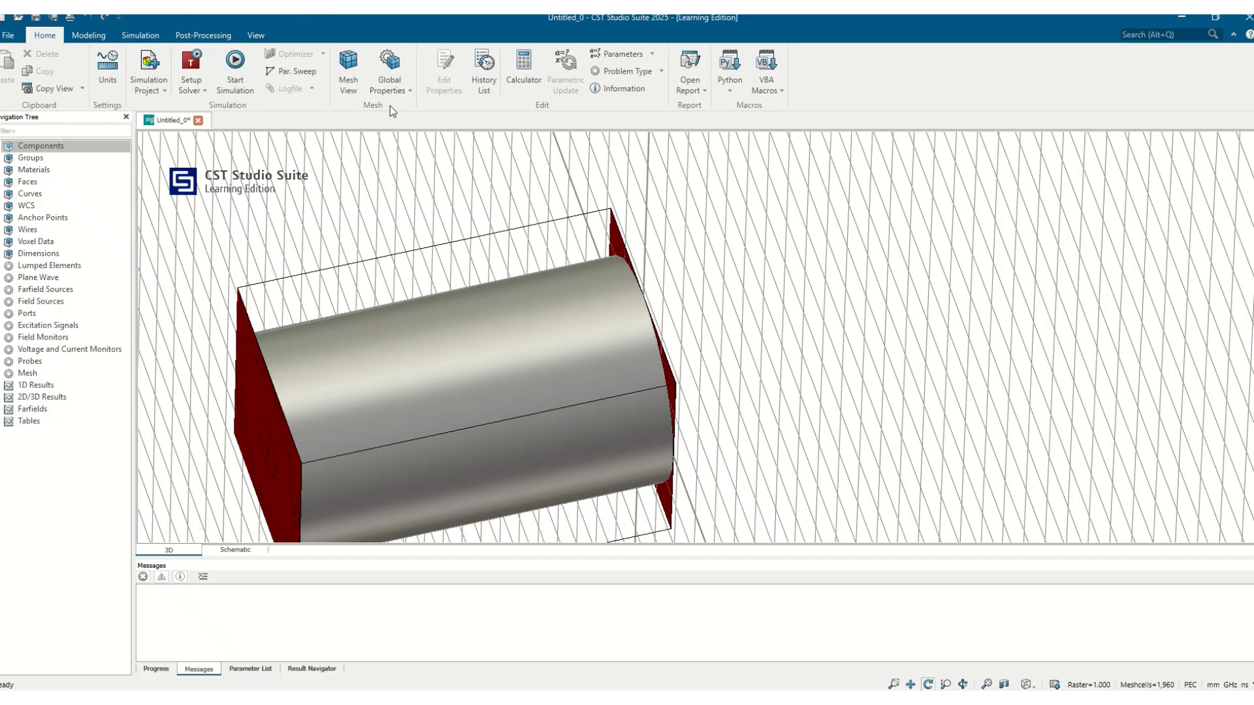
# Step: Run the time domain solver with Hexahedral FIT mesh, -40 dB accuracy and all ports and modes excited
pyautogui.click(208, 69)
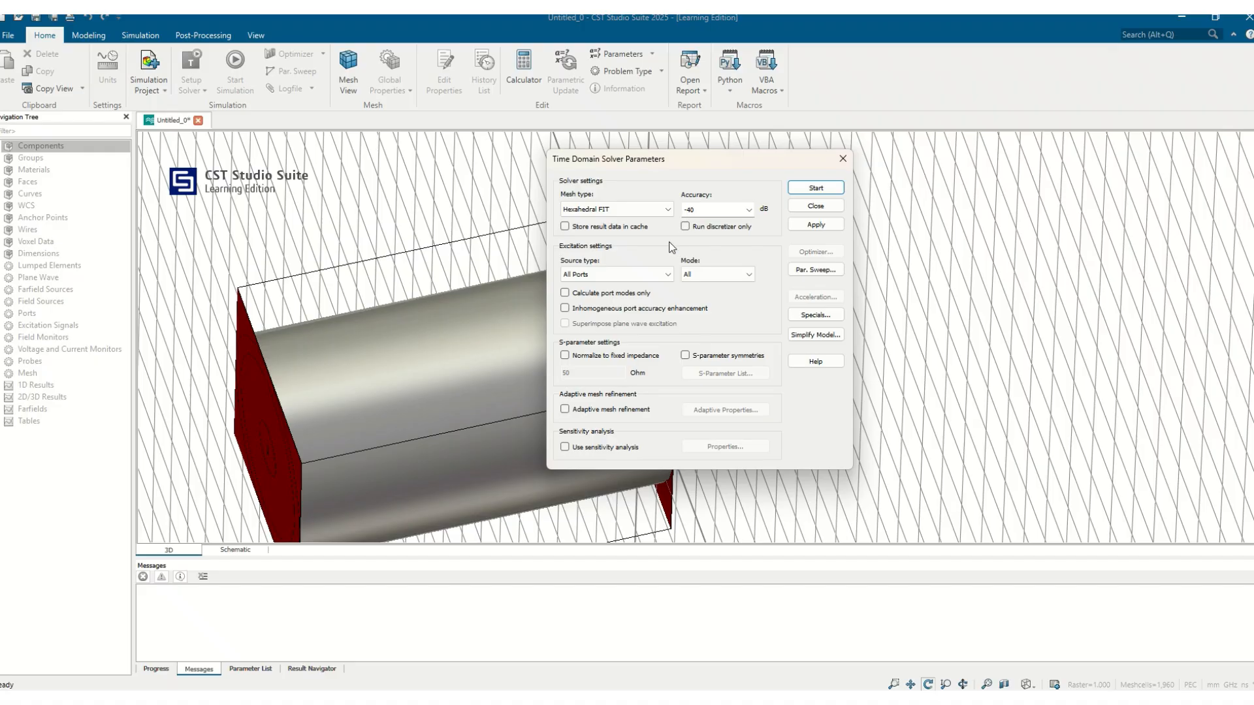
pyautogui.click(809, 188)
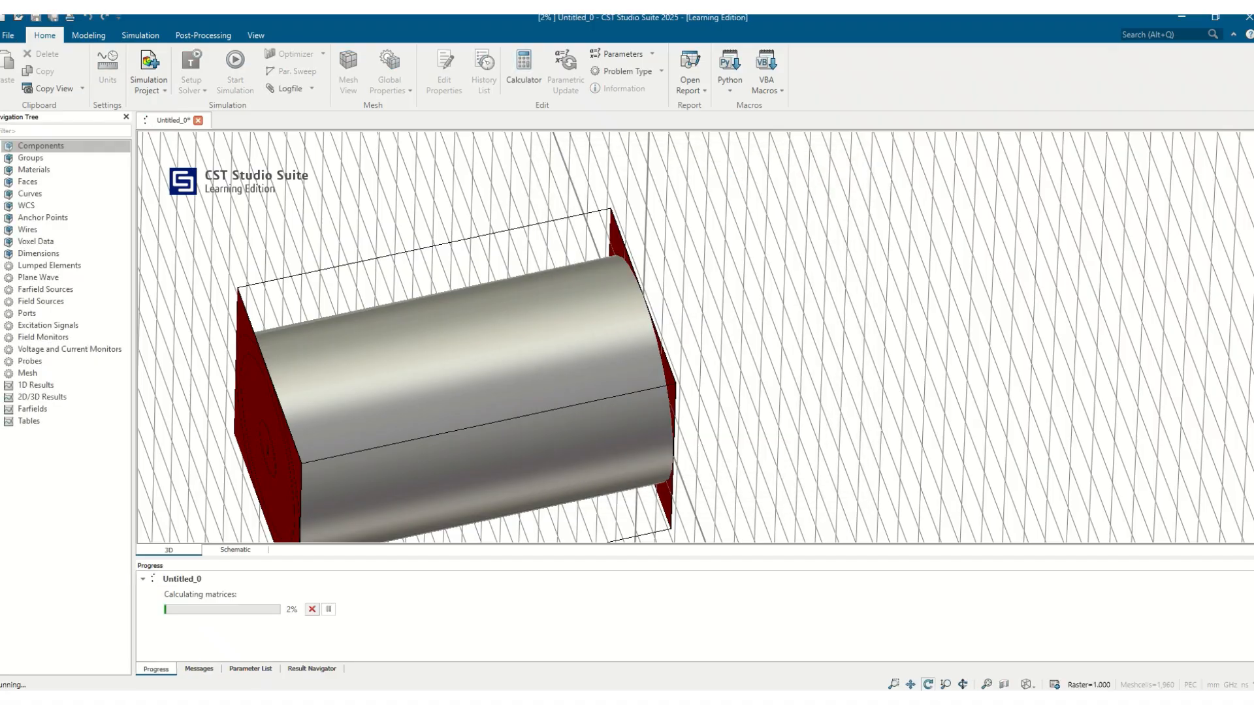
pyautogui.moveTo(395, 404); pyautogui.dragTo(424, 376)
# Step: Plot S1,1 and S2,1 individually, and display all S-parameters together in one graph
pyautogui.click(5, 409)
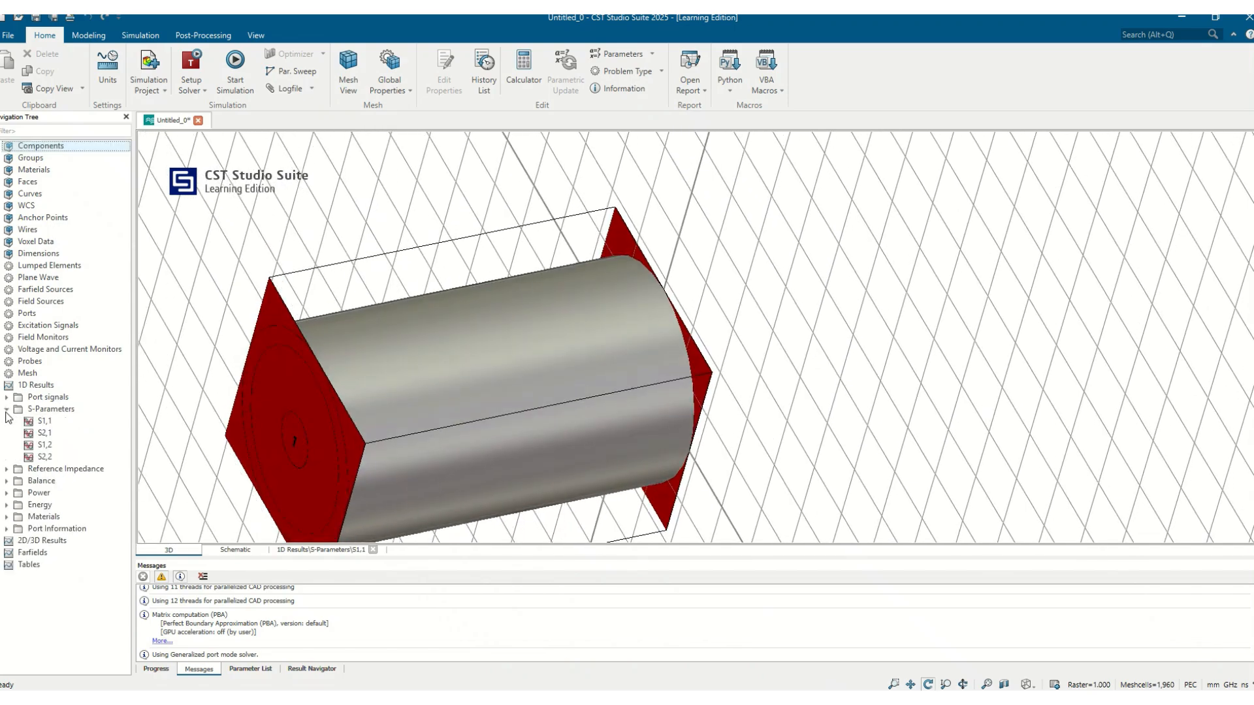
pyautogui.click(44, 422)
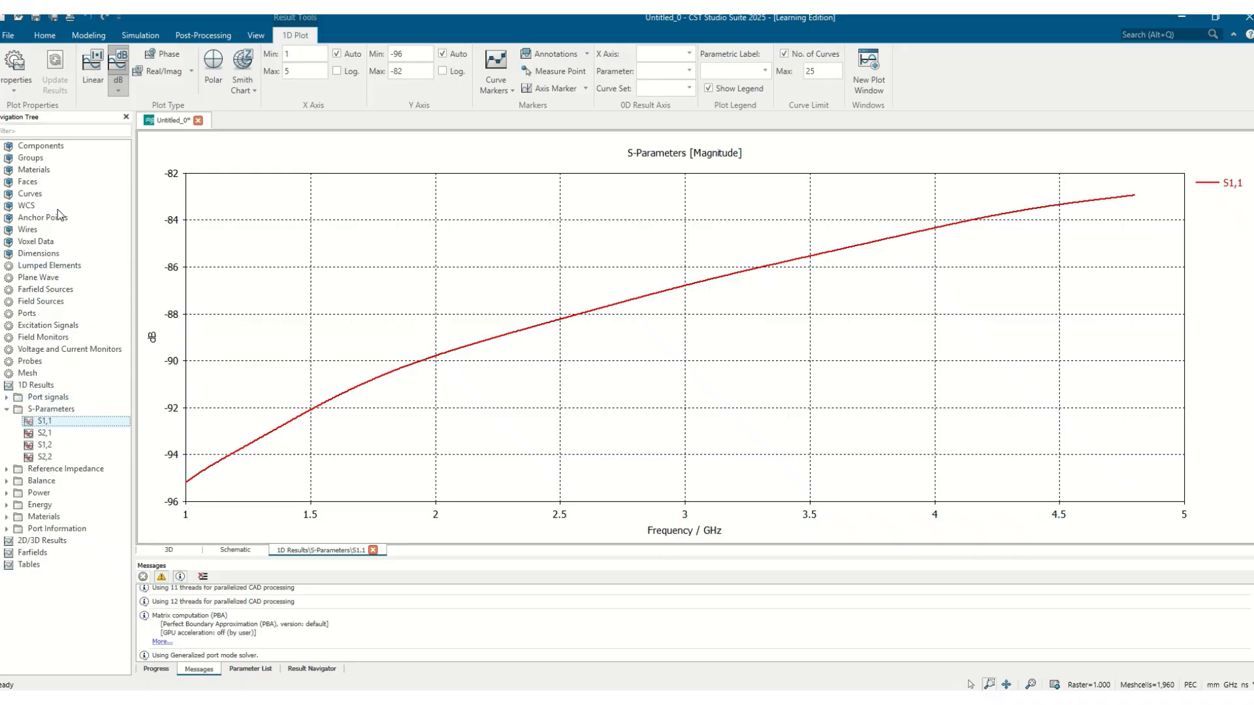
pyautogui.click(40, 145)
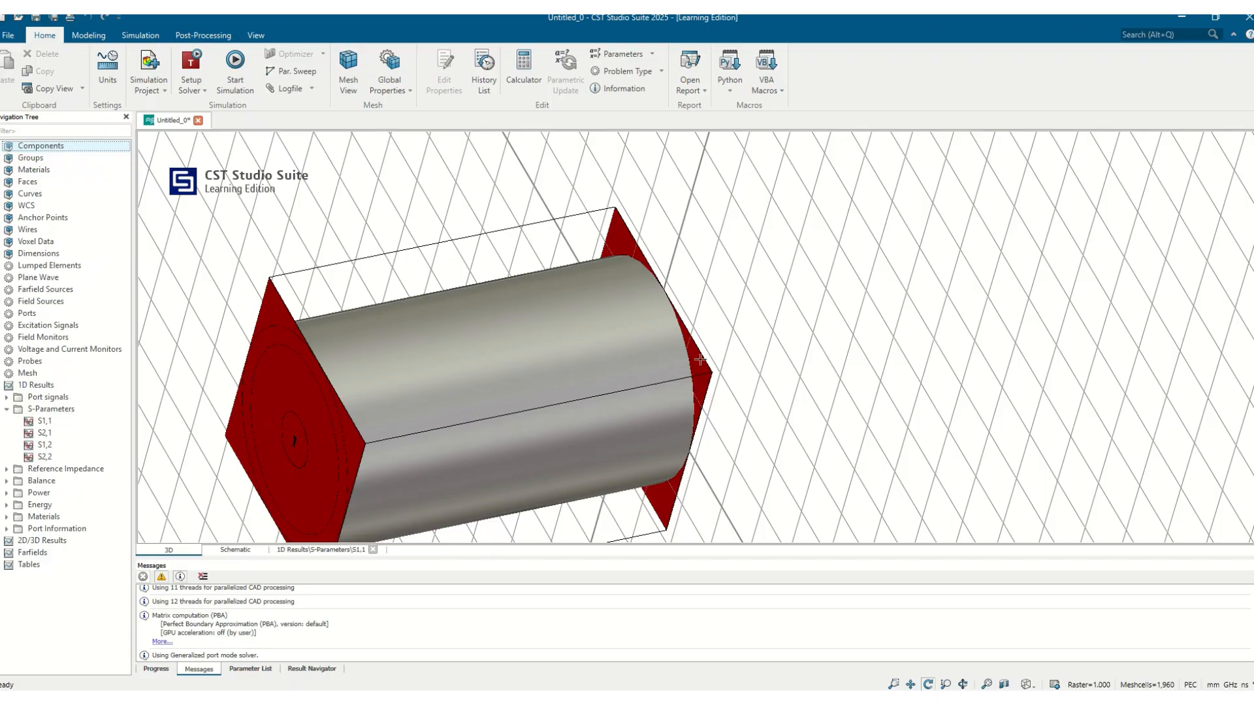
pyautogui.click(44, 433)
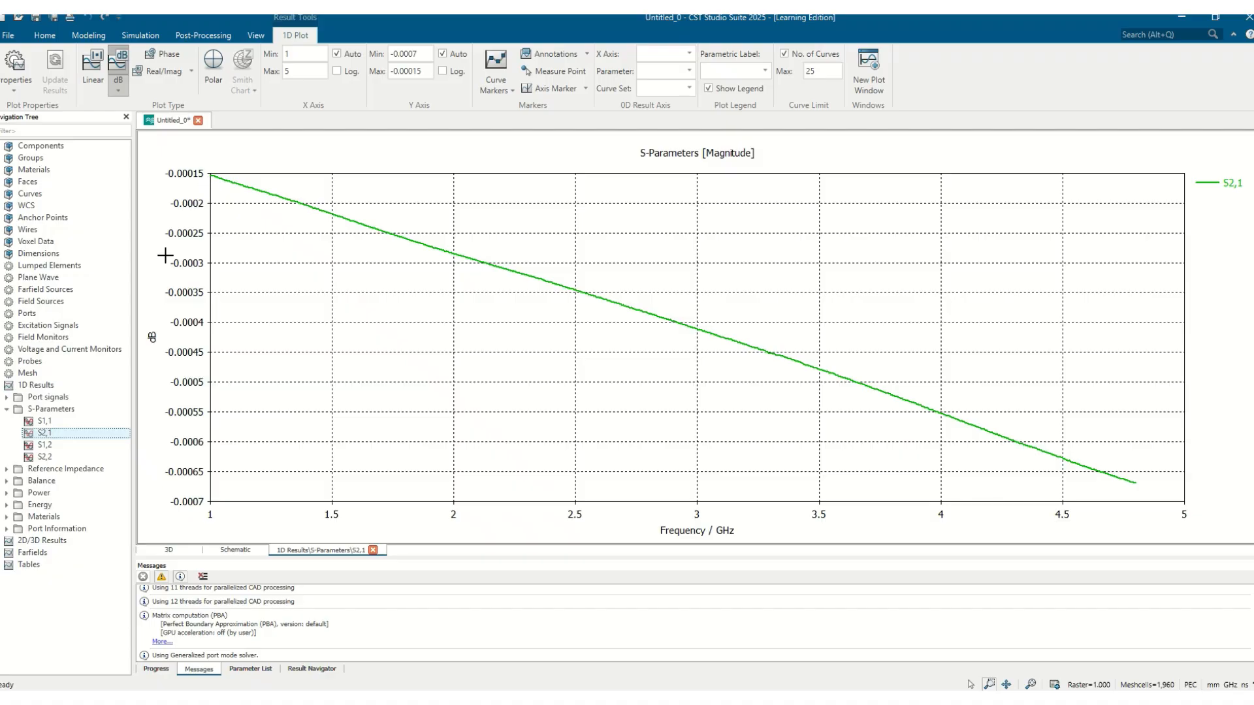
pyautogui.click(52, 410)
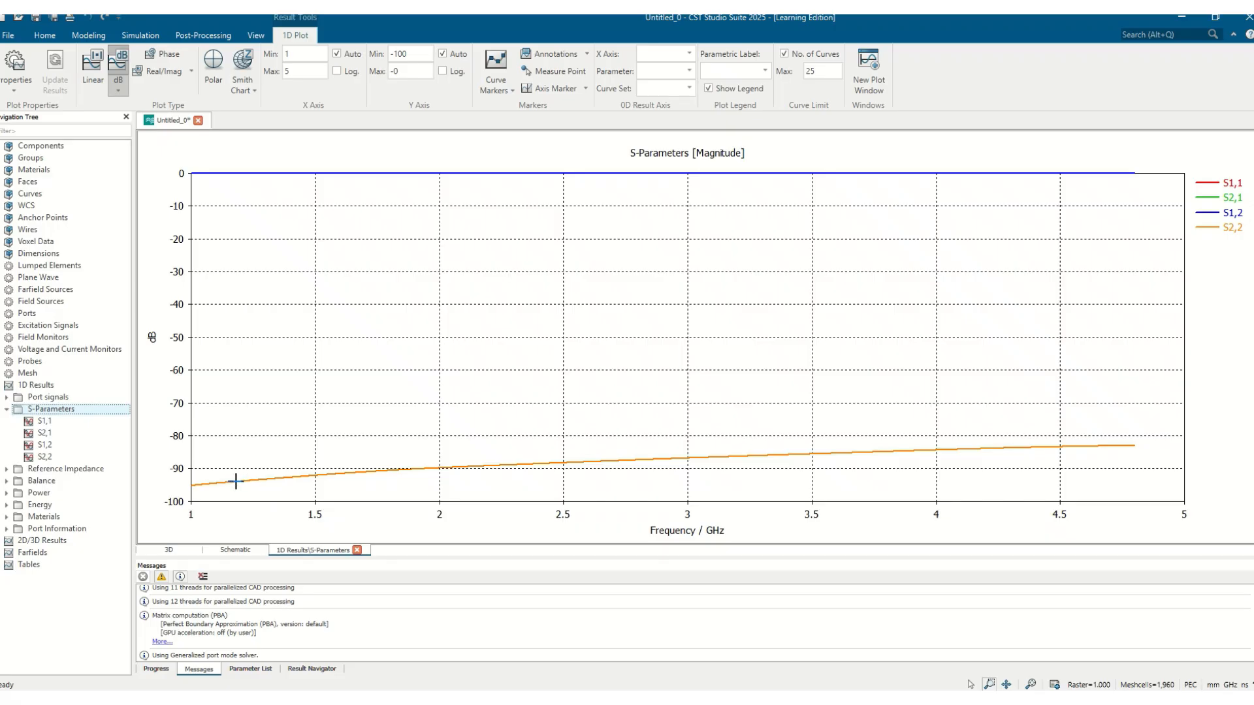
# Step: Plot the line impedance of port 1 from the port information results
pyautogui.click(7, 530)
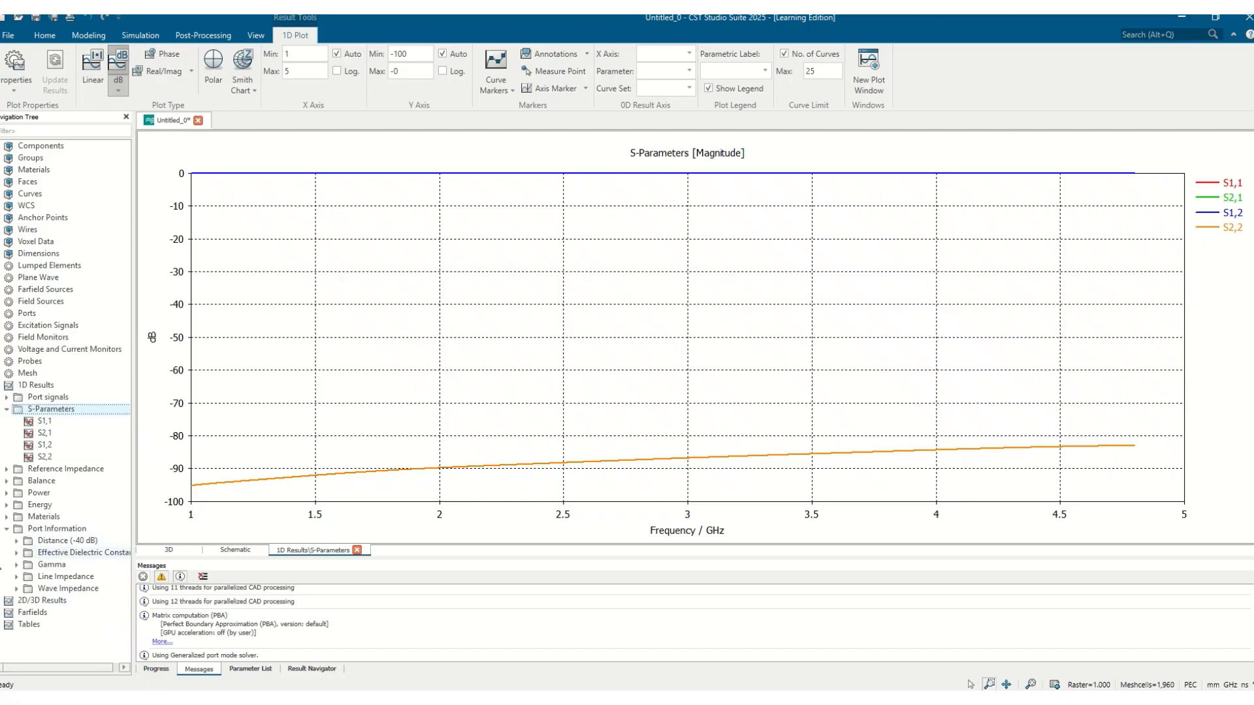
pyautogui.click(16, 577)
pyautogui.click(34, 589)
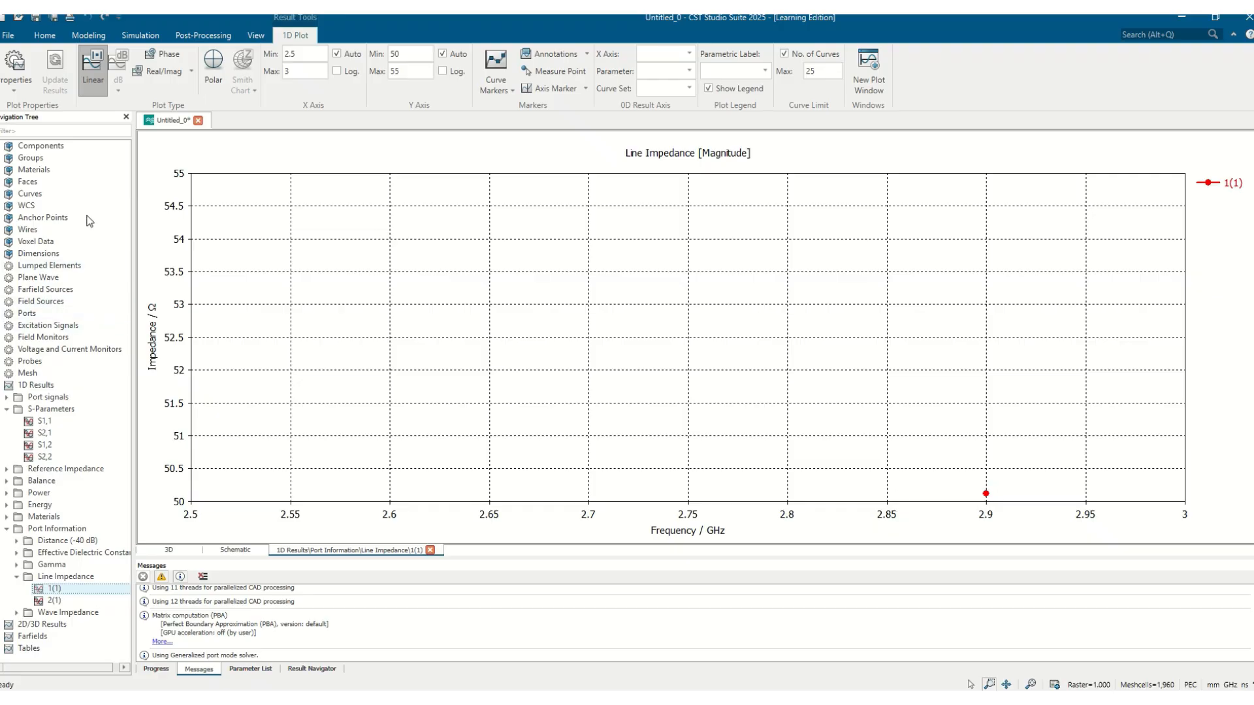
# Step: Return to the 3D model and review the connector's radius and height values in the parameter list
pyautogui.click(82, 149)
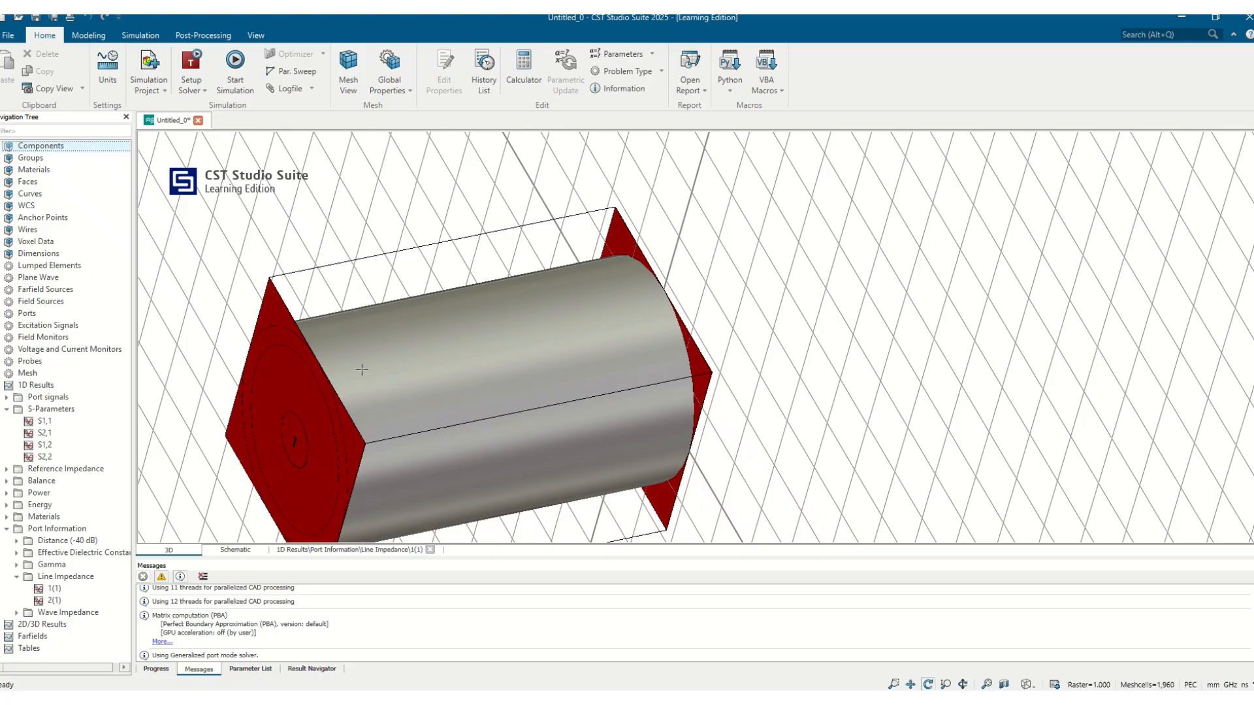
pyautogui.moveTo(361, 369); pyautogui.dragTo(493, 340)
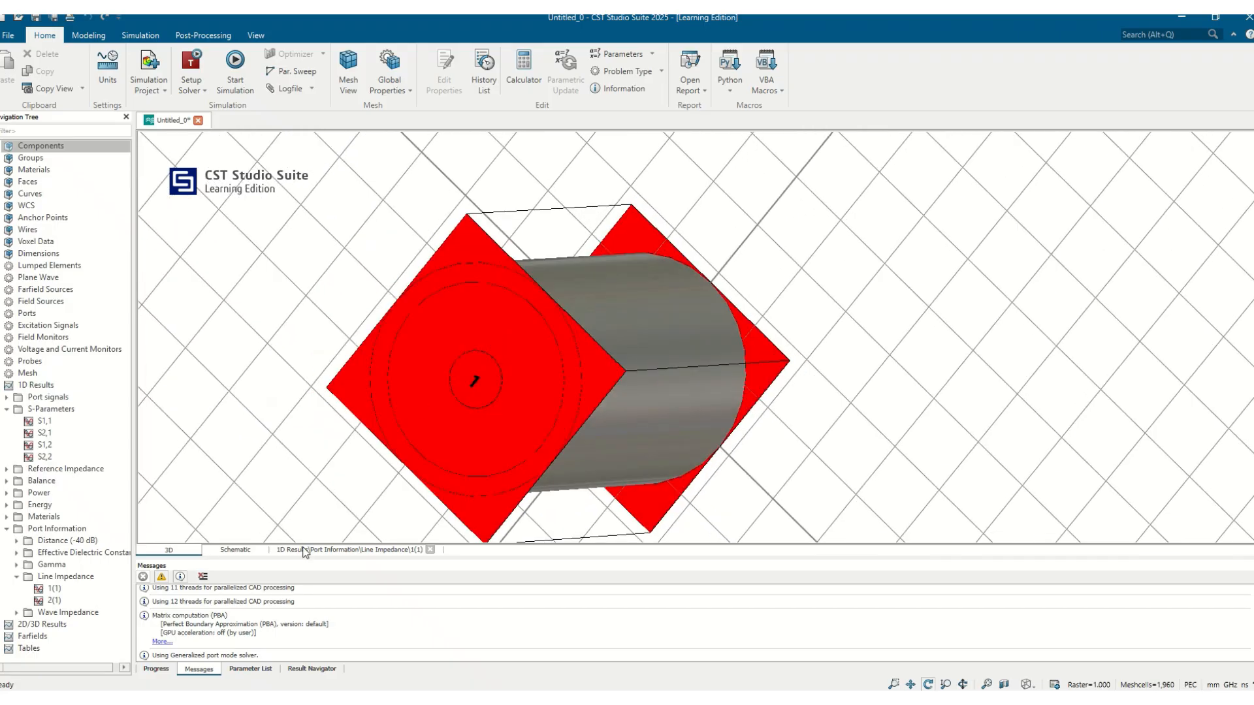
pyautogui.click(252, 668)
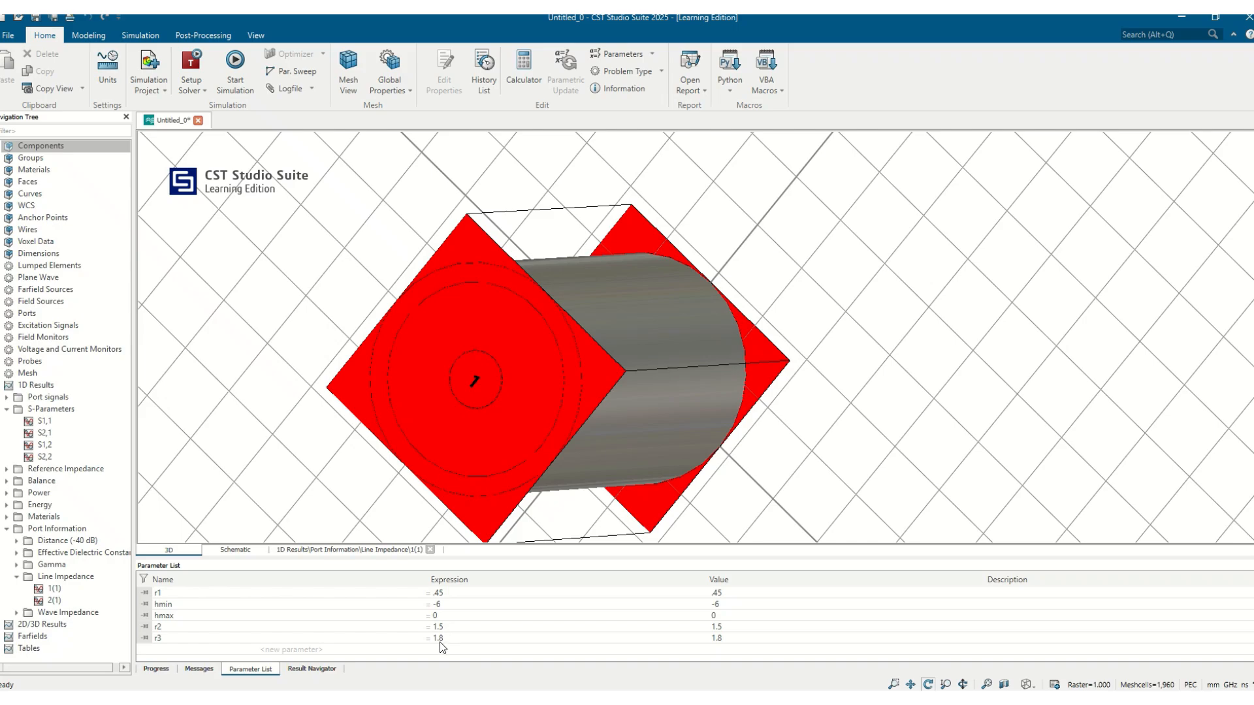
pyautogui.moveTo(607, 457); pyautogui.dragTo(281, 422)
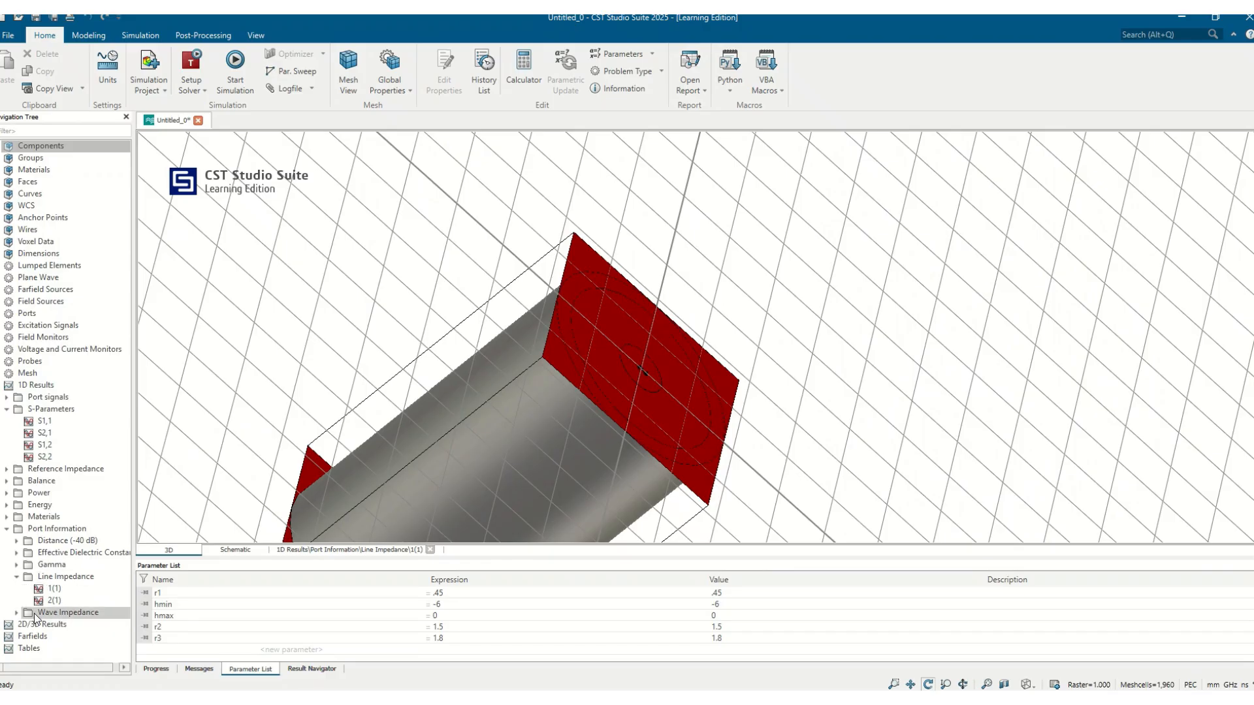
# Step: Display the 2.4 GHz e-field result for port 1 excitation and examine the field arrows along the connector
pyautogui.click(4, 625)
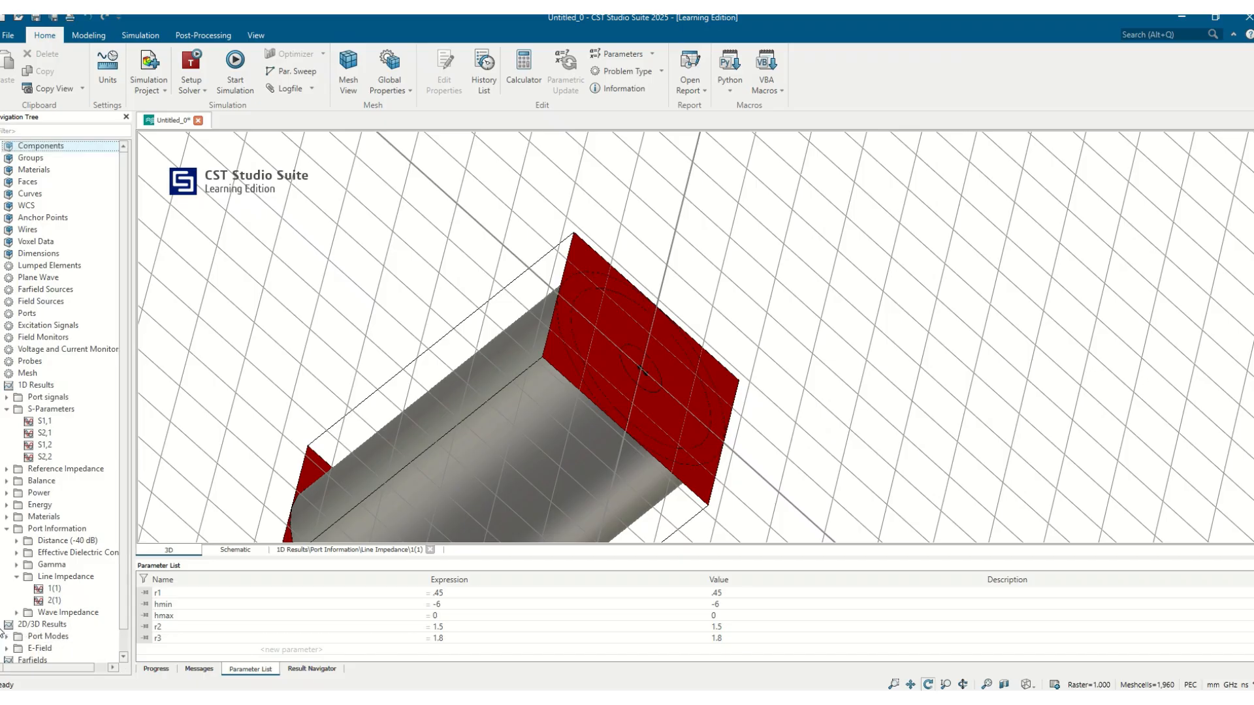
pyautogui.click(6, 648)
pyautogui.click(65, 659)
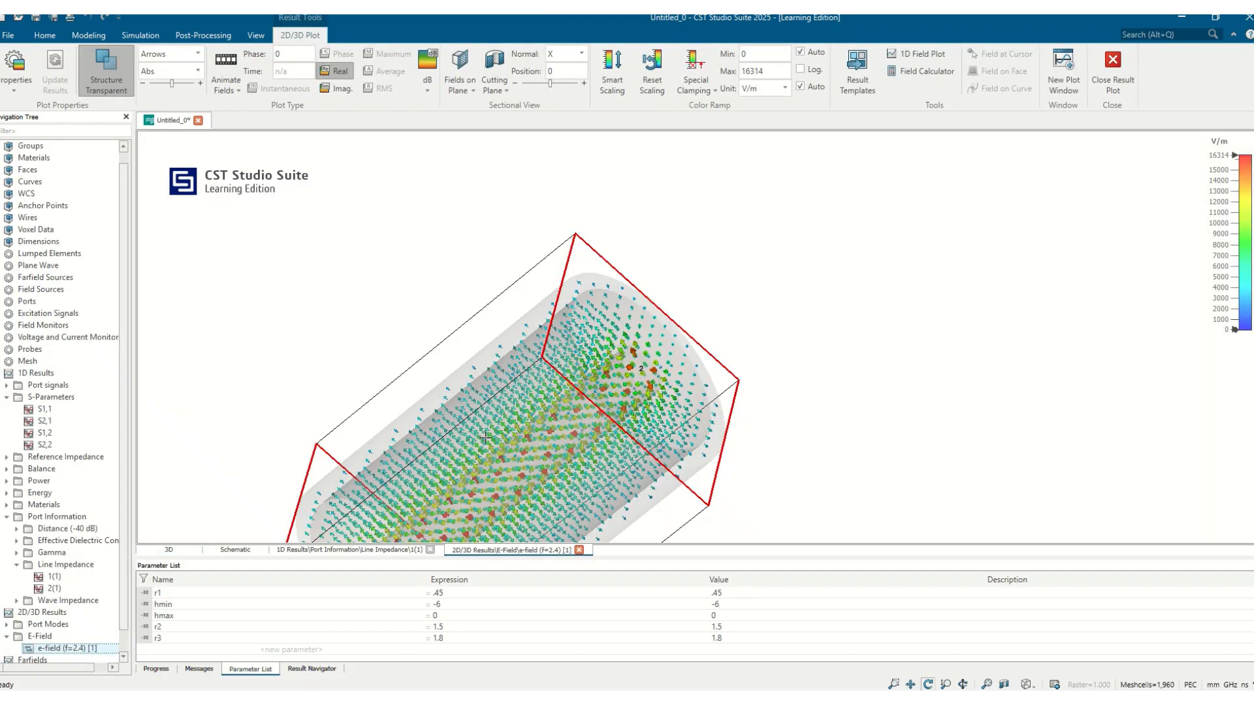
pyautogui.moveTo(523, 417)
pyautogui.mouseDown()
pyautogui.moveTo(561, 386)
pyautogui.moveTo(763, 309)
pyautogui.mouseUp()
pyautogui.press('space')
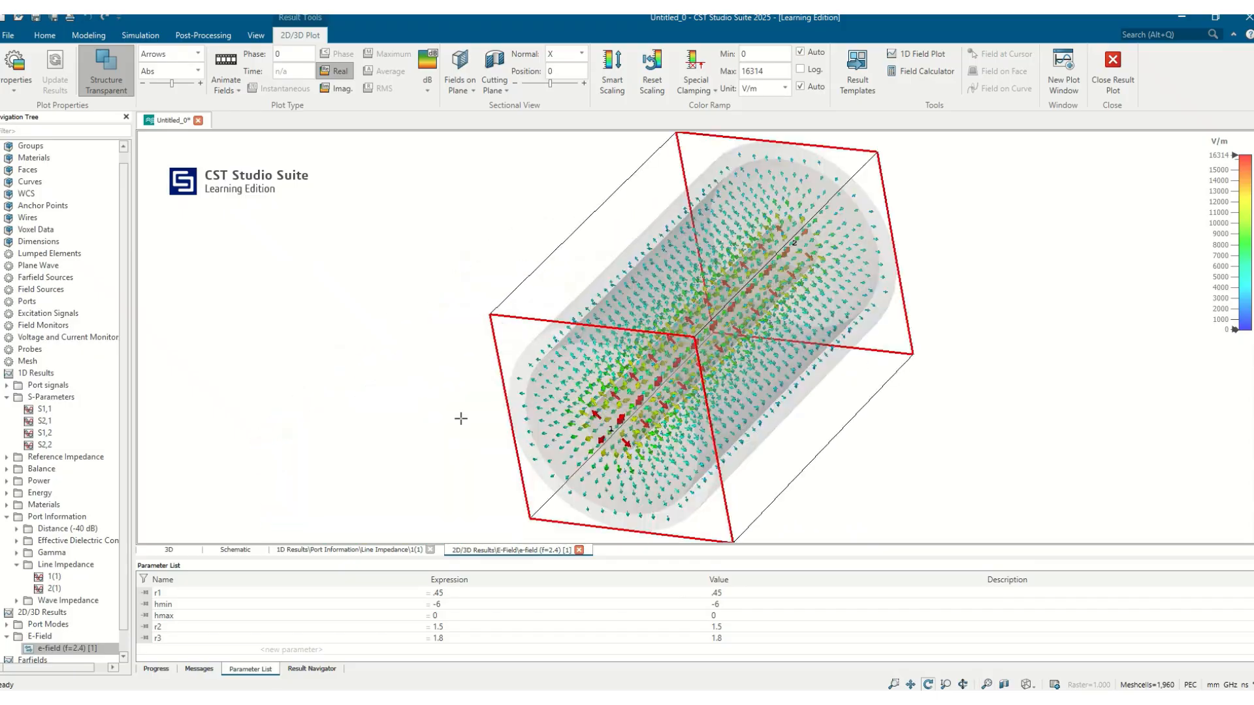
pyautogui.moveTo(557, 404); pyautogui.dragTo(595, 370)
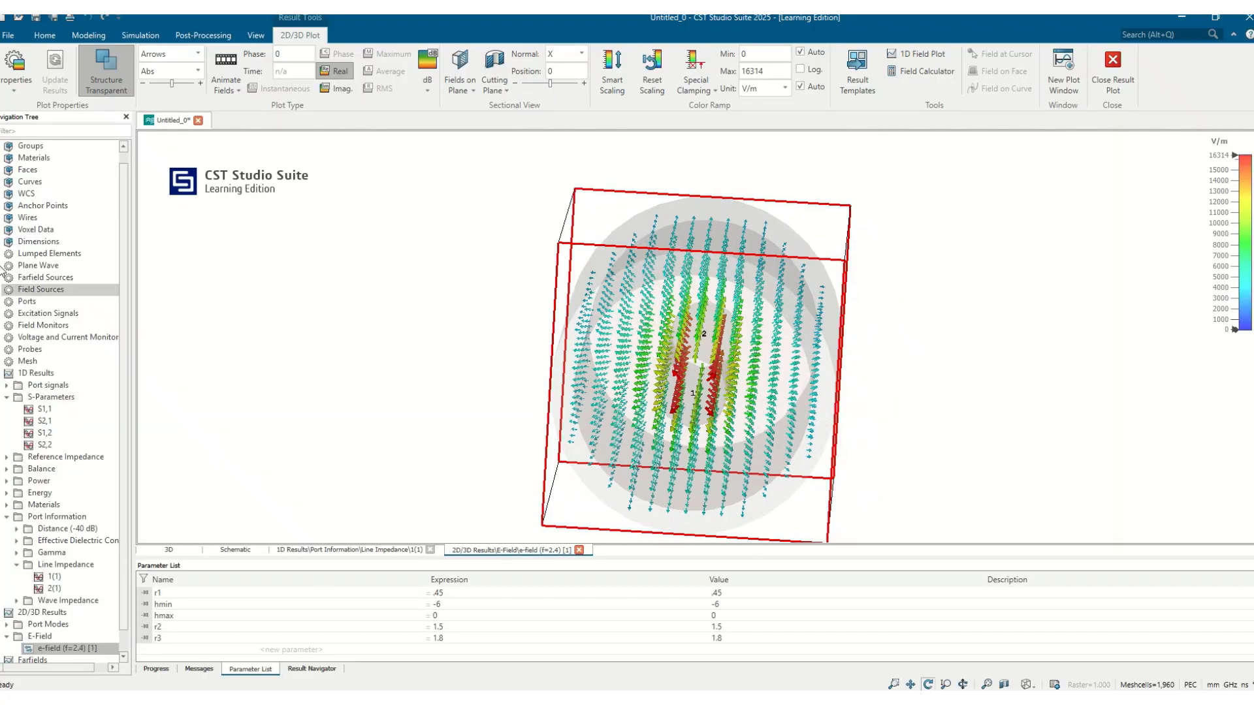
# Step: Animate the e-field, change its plot style to Contour, and examine the field over the connector's end face
pyautogui.click(225, 66)
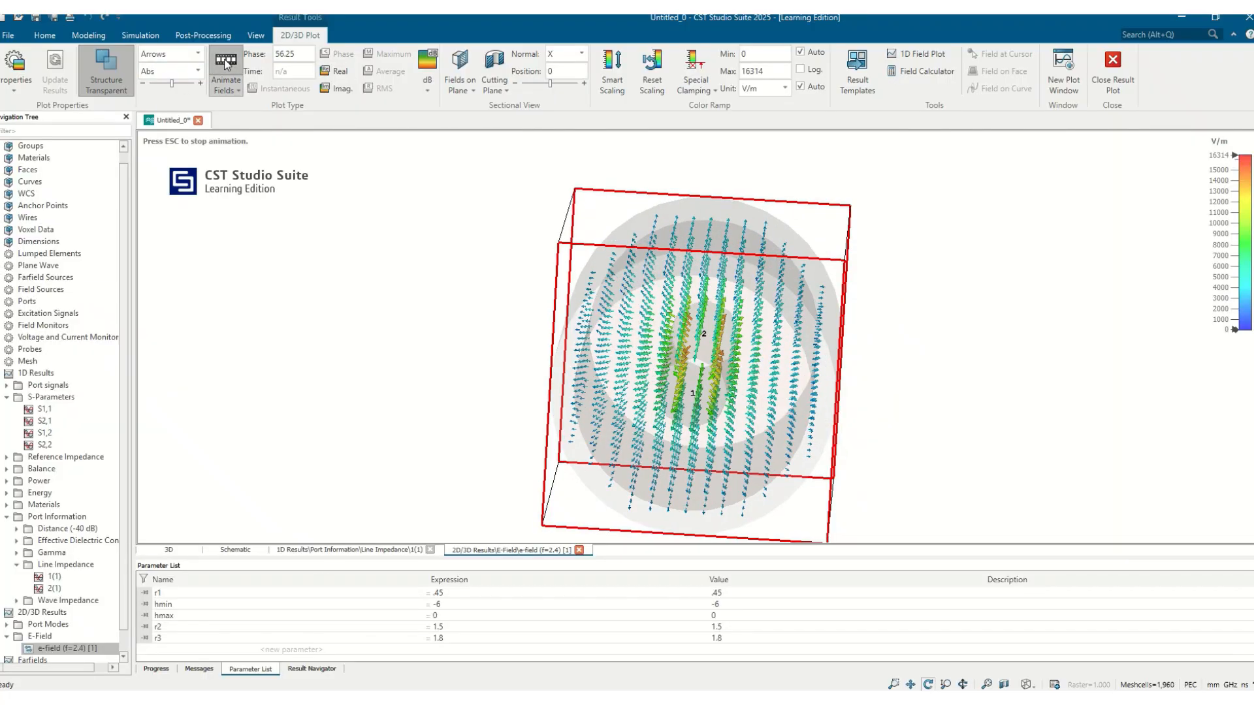
pyautogui.moveTo(859, 316)
pyautogui.mouseDown()
pyautogui.moveTo(875, 274)
pyautogui.moveTo(861, 296)
pyautogui.mouseUp()
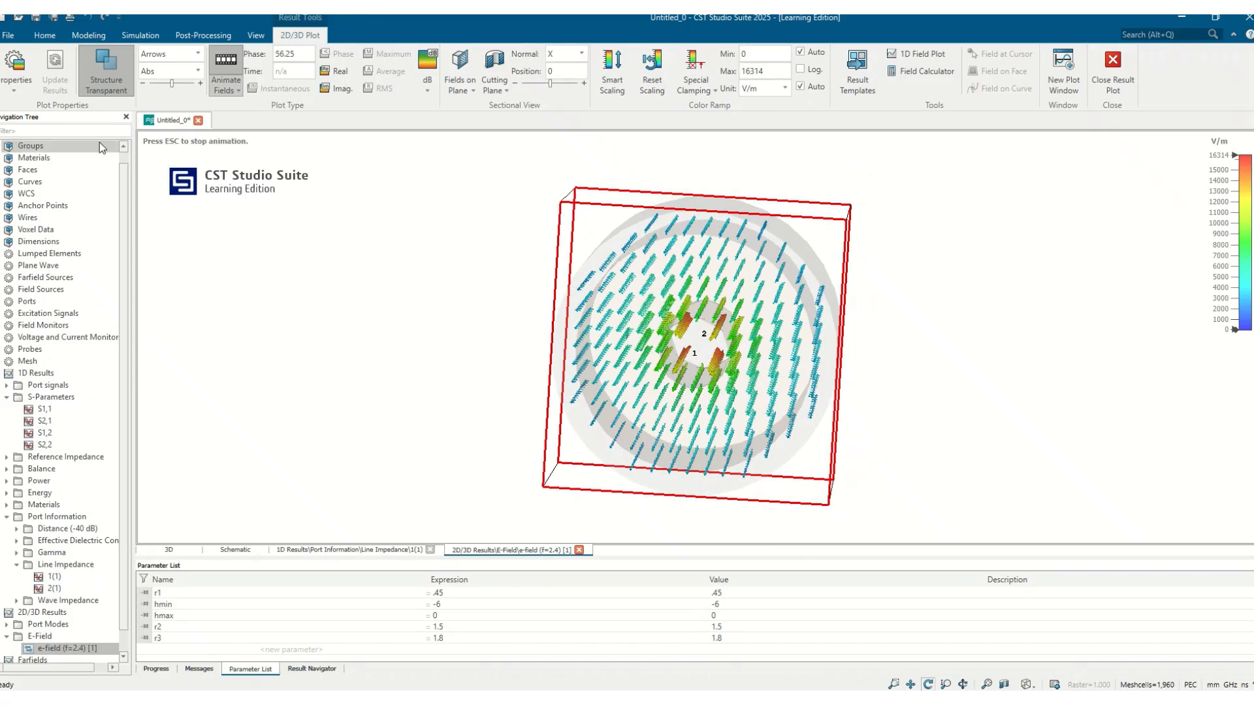
pyautogui.click(164, 54)
pyautogui.click(164, 69)
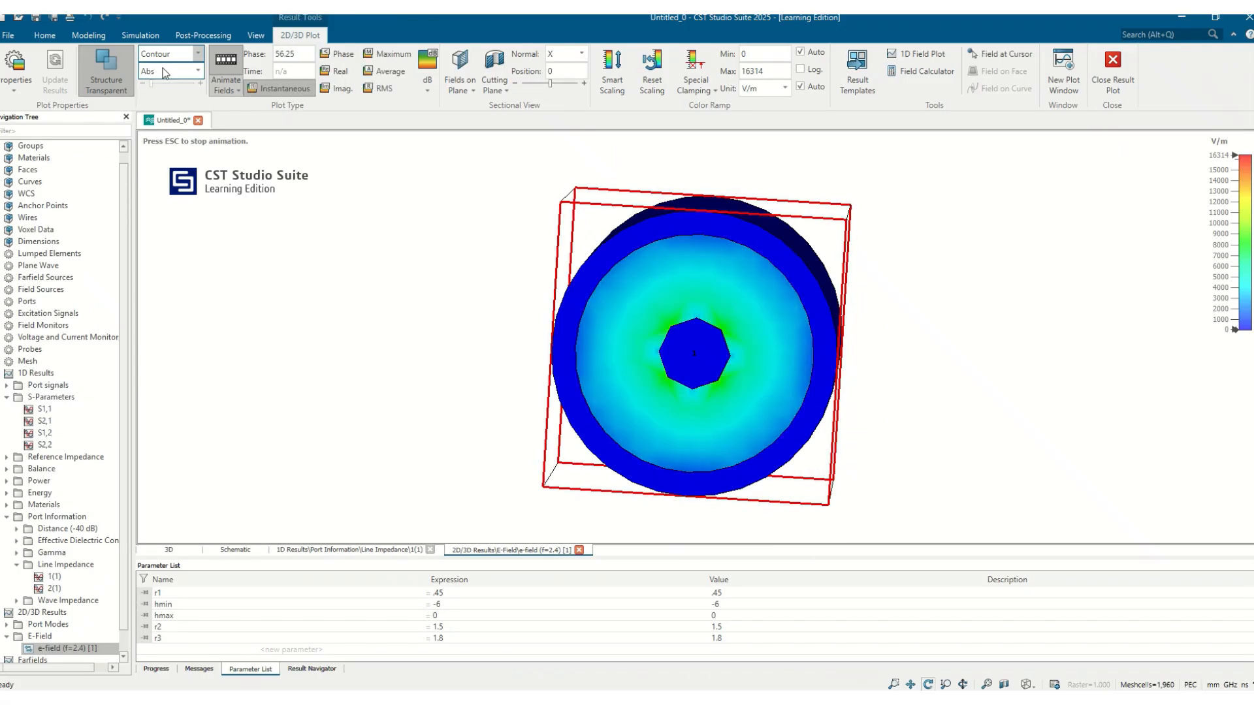
pyautogui.moveTo(819, 414); pyautogui.dragTo(667, 401)
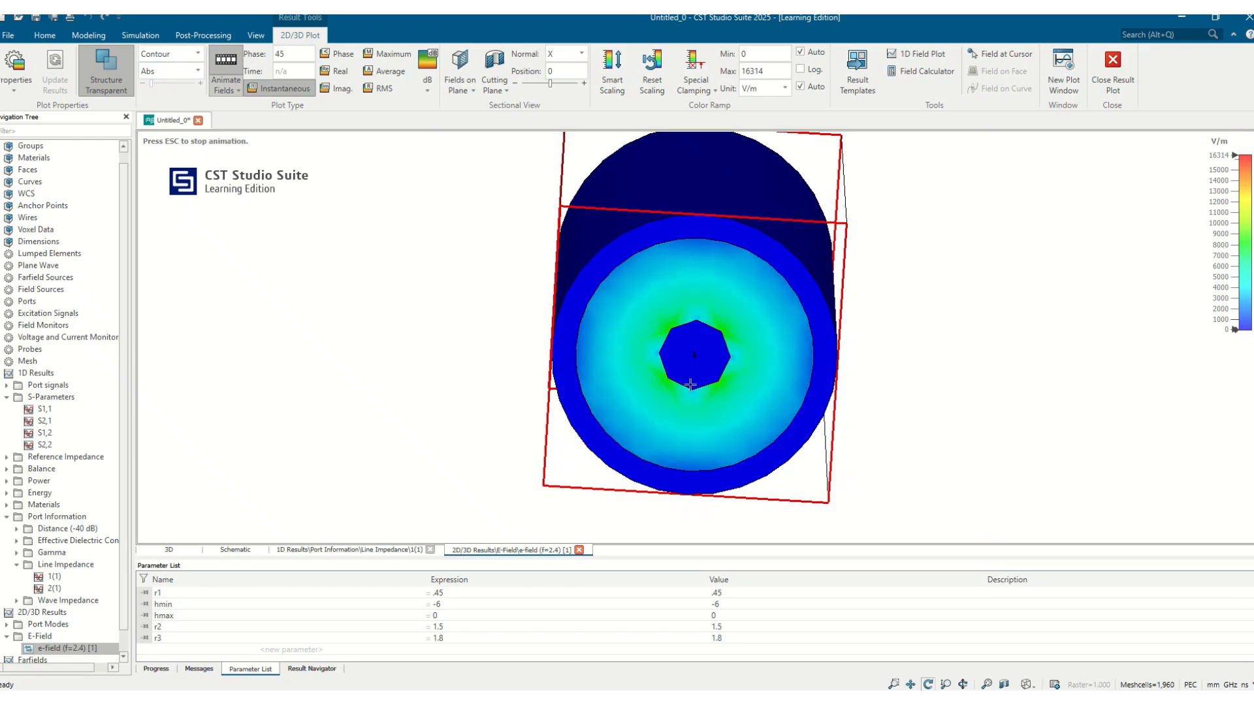
pyautogui.moveTo(690, 384); pyautogui.dragTo(869, 364)
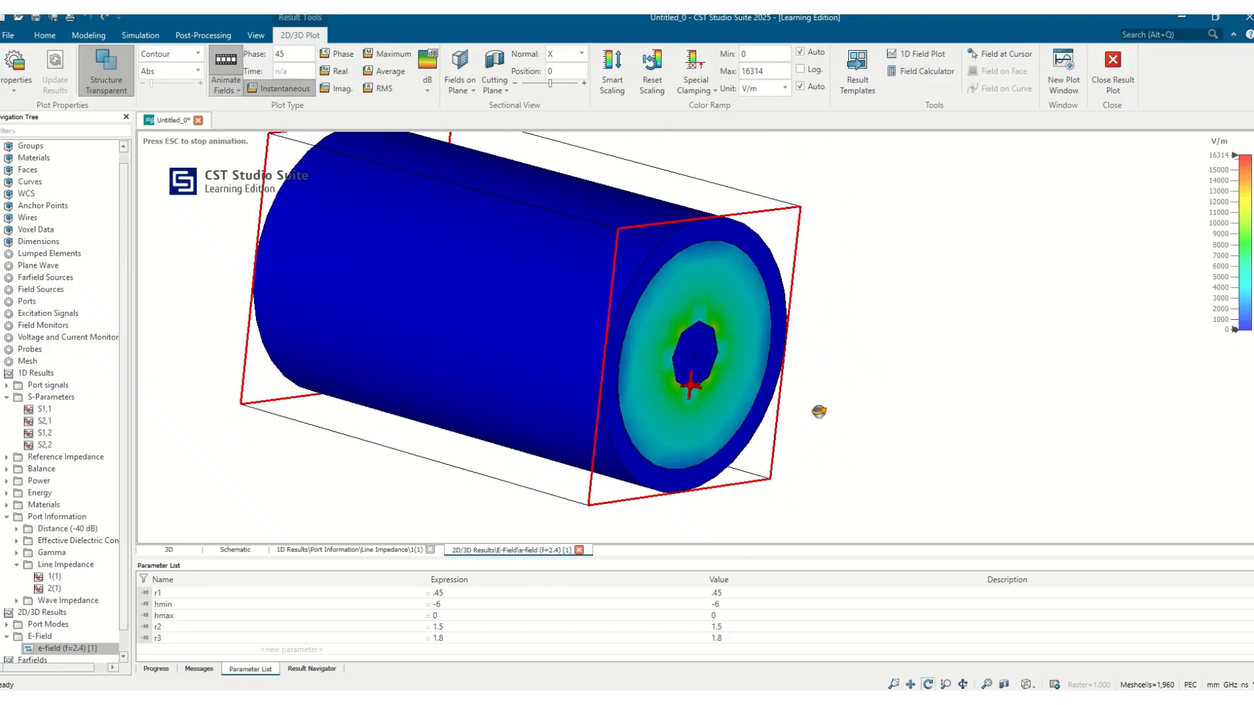
pyautogui.moveTo(819, 411); pyautogui.dragTo(626, 451)
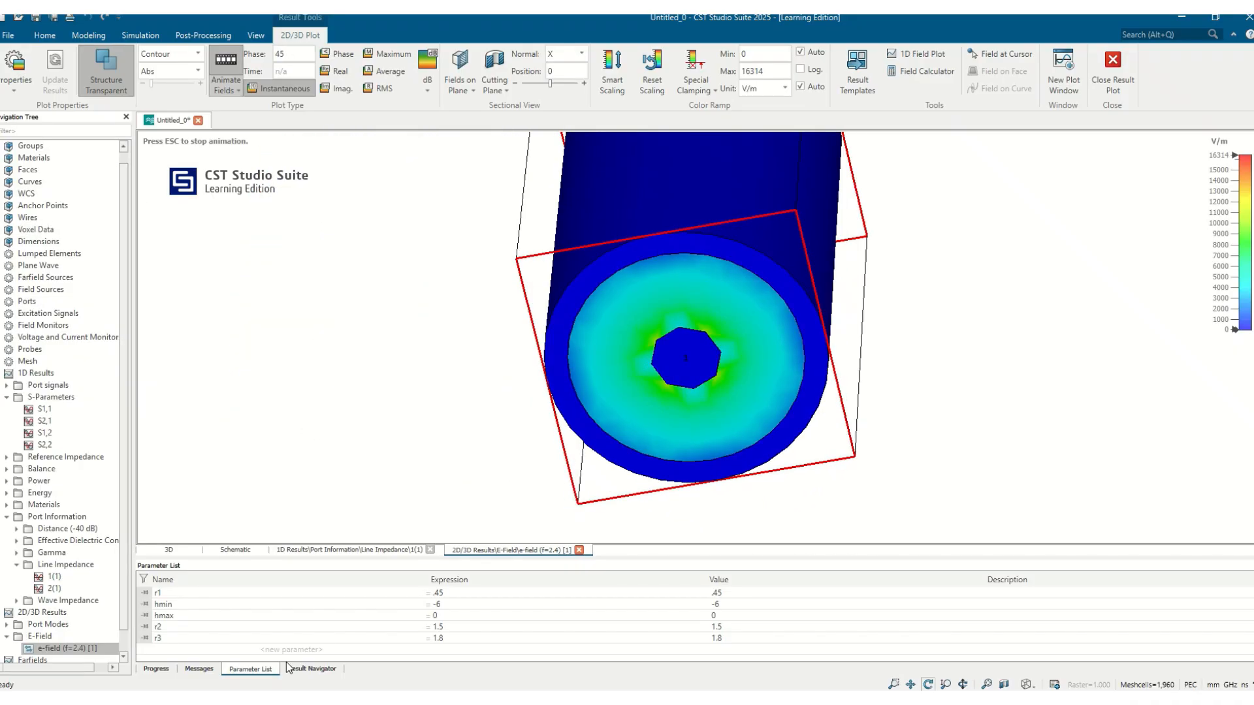
pyautogui.click(159, 669)
pyautogui.click(252, 669)
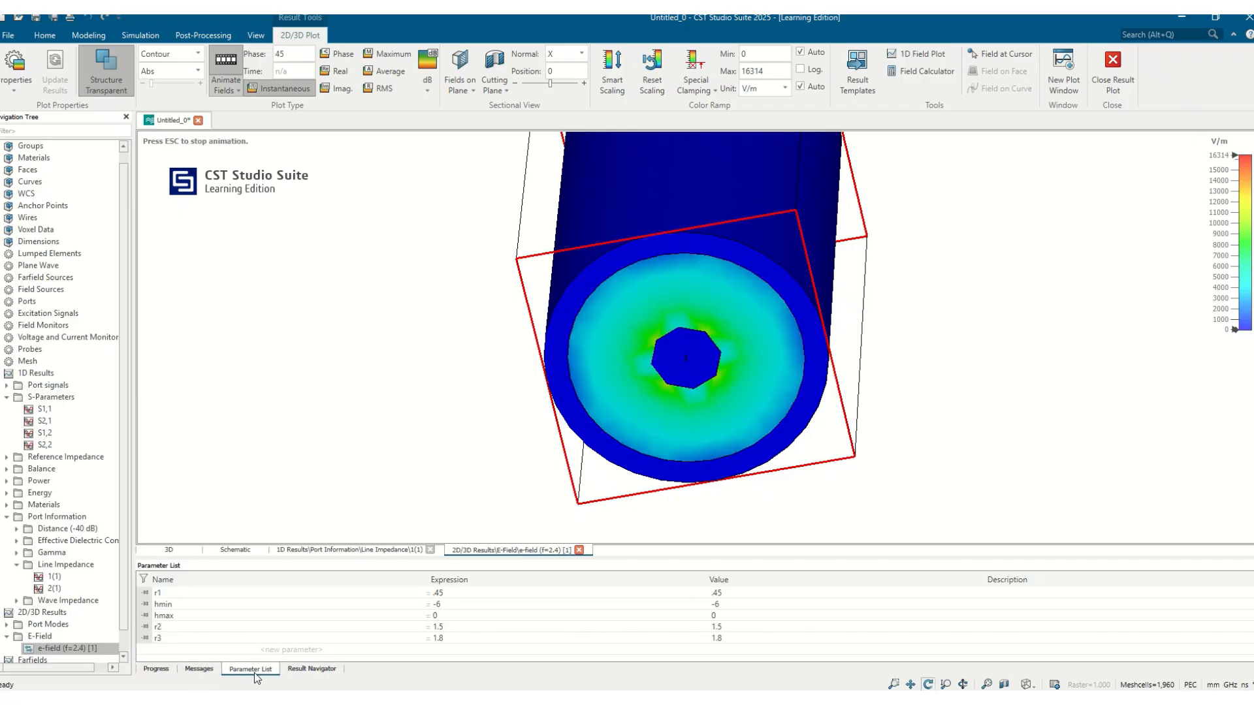